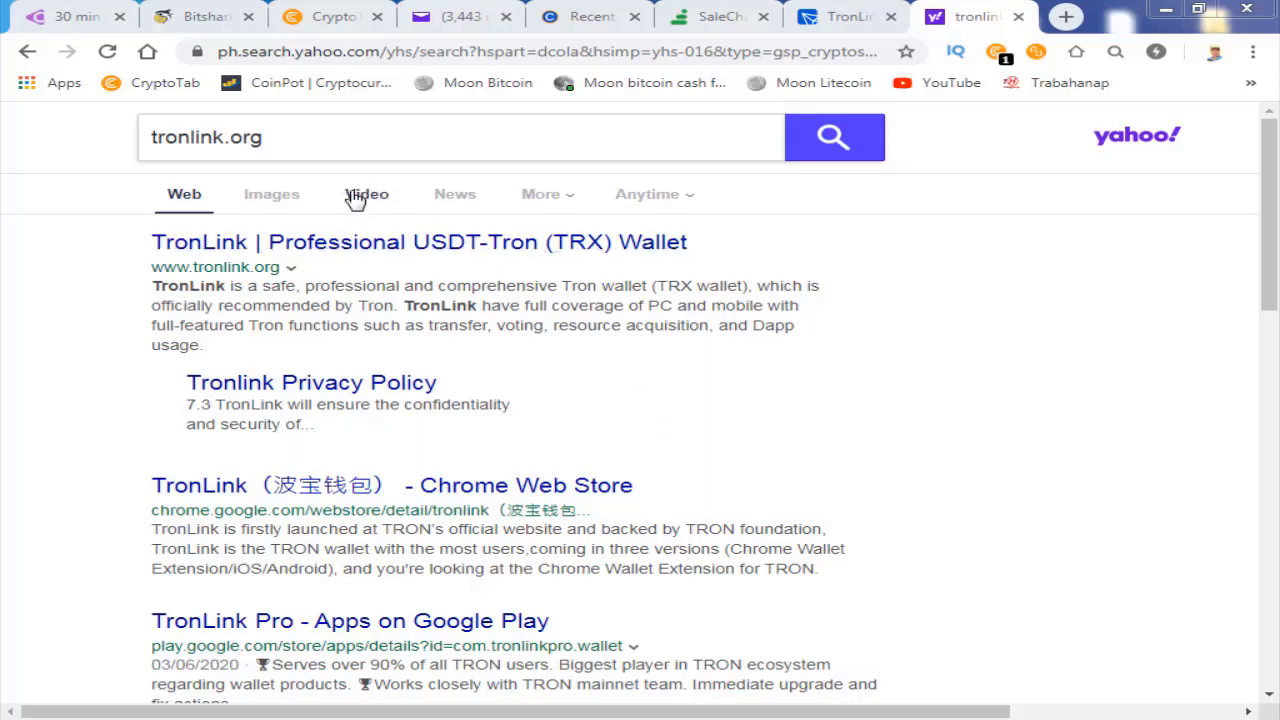
- Open the official TronLink website from the first tronlink.org search result
left_click(290, 256)
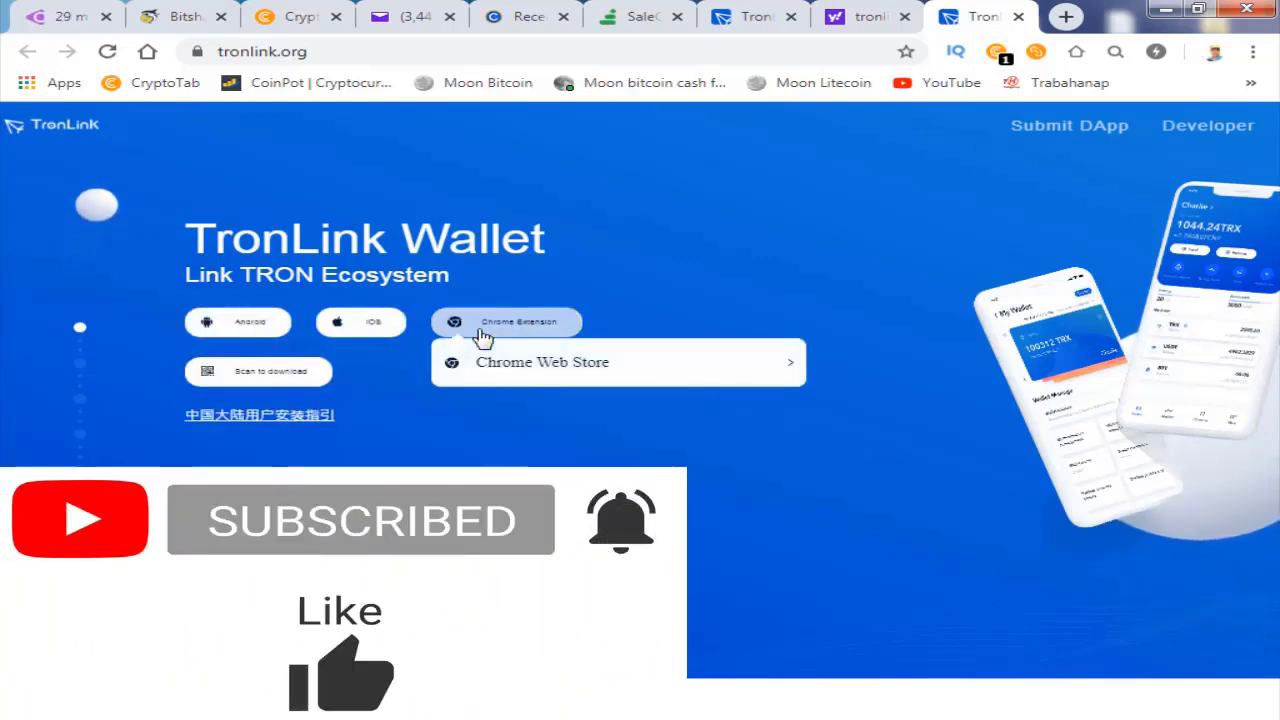
mouse_move(506, 322)
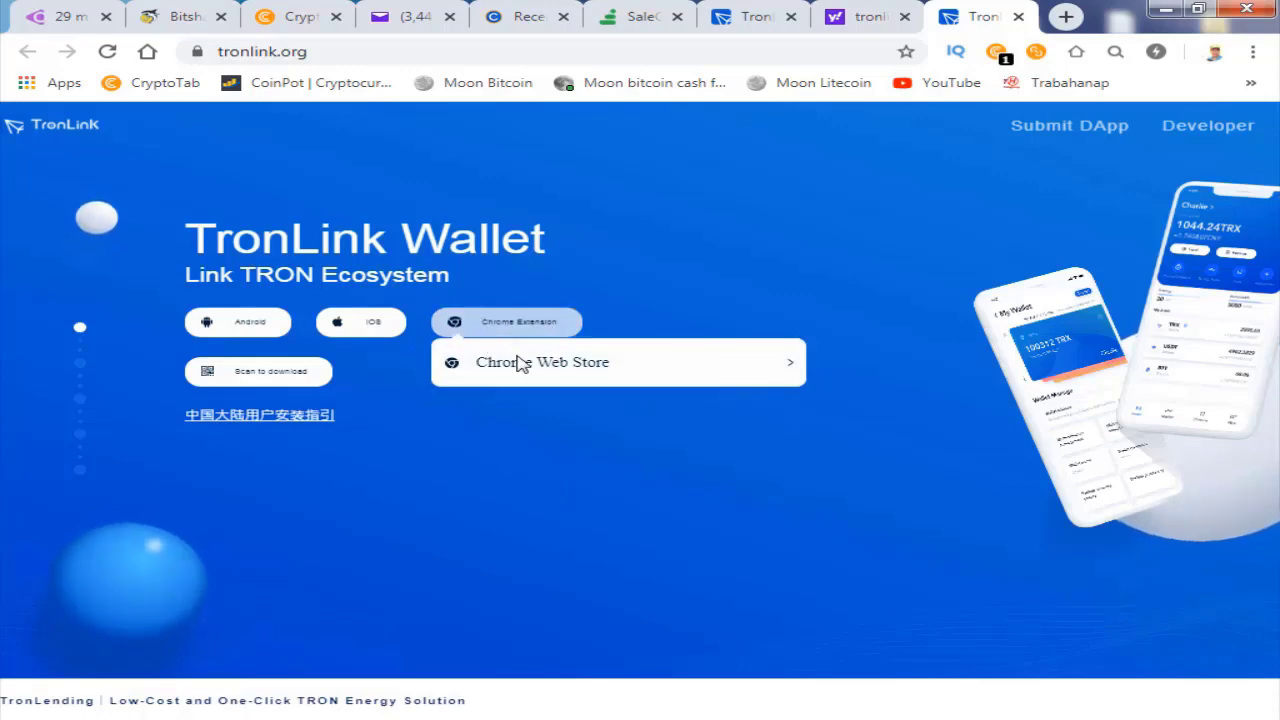
- Add the TronLink extension to Chrome from its Chrome Web Store listing
left_click(519, 370)
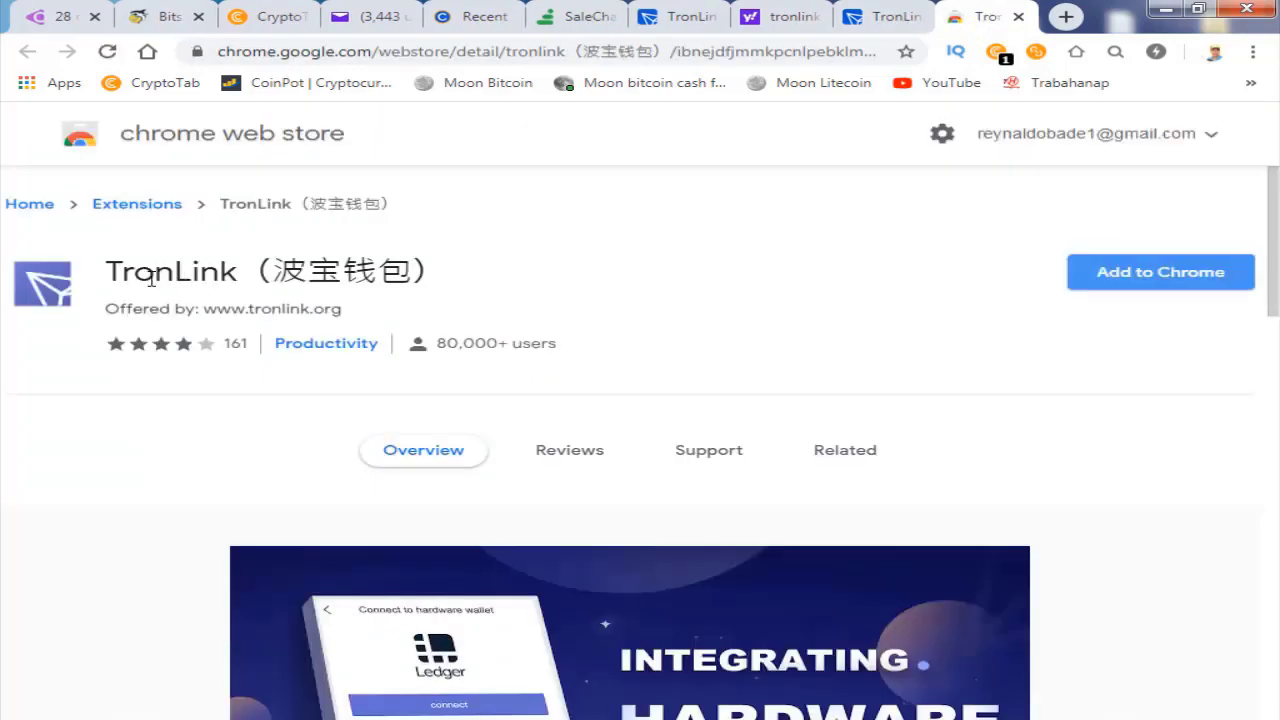
scroll(870, 418, "down", 3)
scroll(870, 418, "down", 1)
scroll(500, 614, "down", 3)
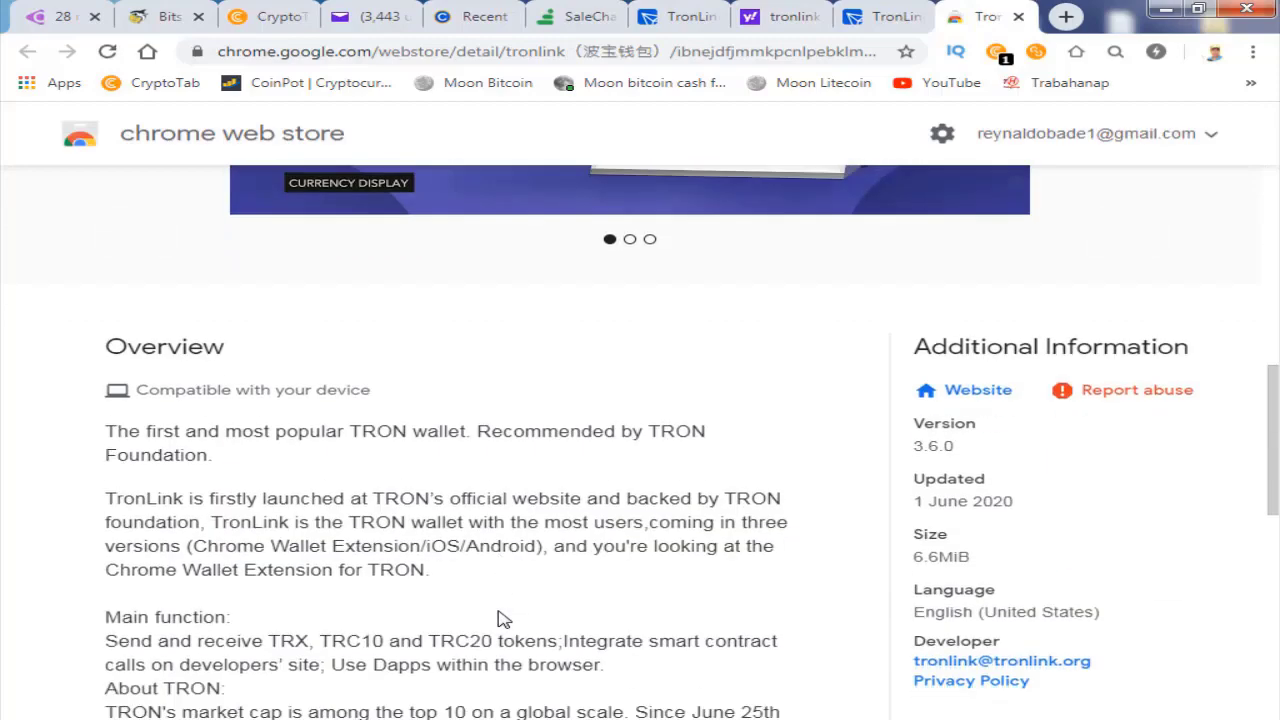
scroll(497, 616, "down", 2)
scroll(400, 580, "up", 5)
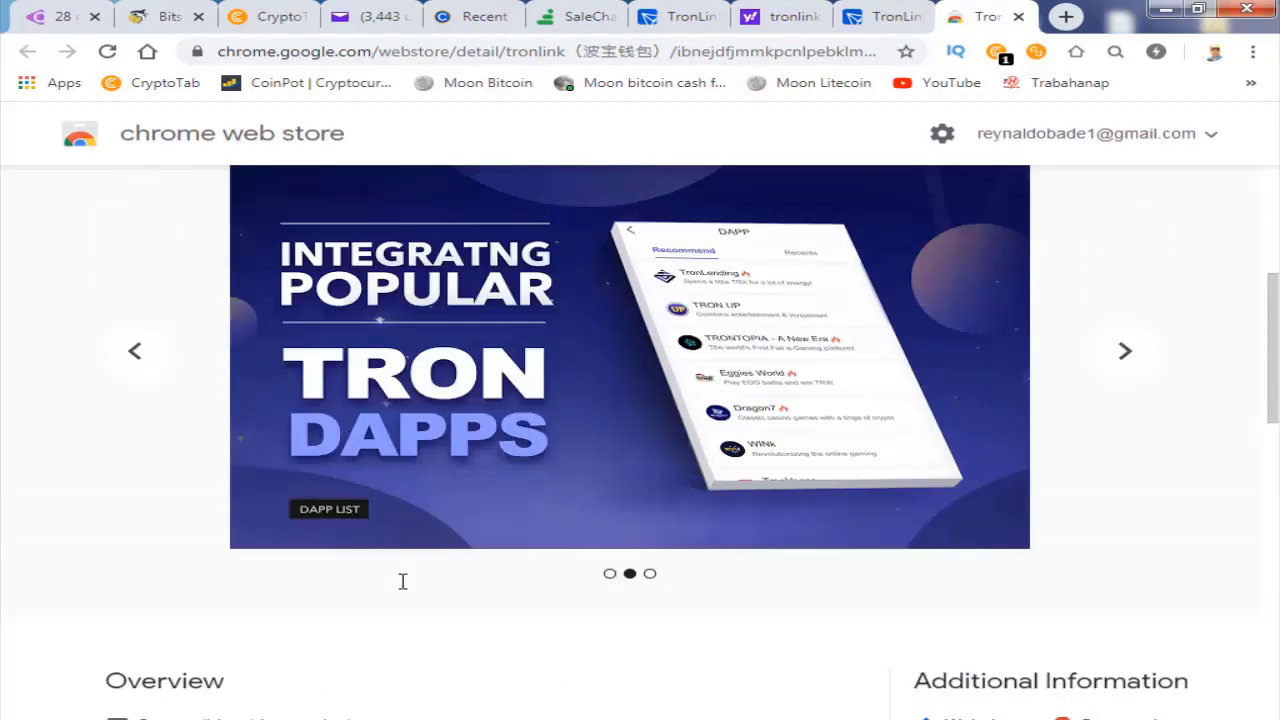
scroll(400, 580, "up", 4)
left_click(1110, 280)
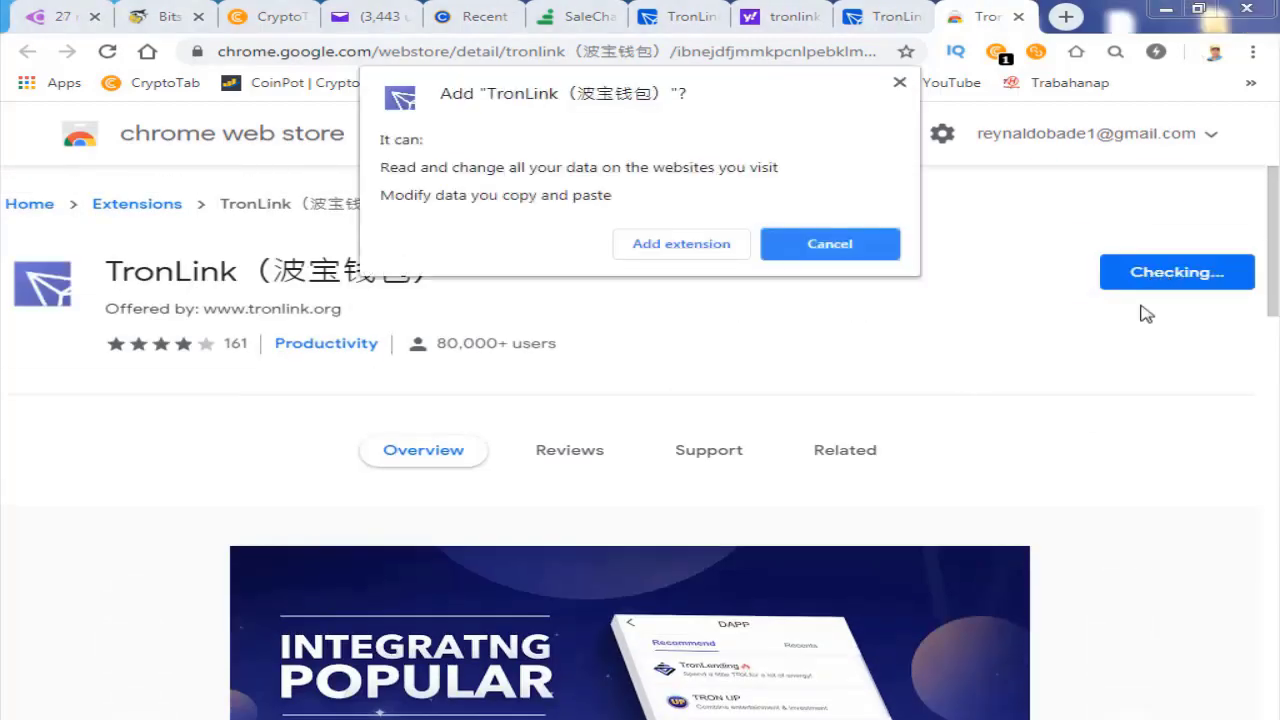
left_click(680, 246)
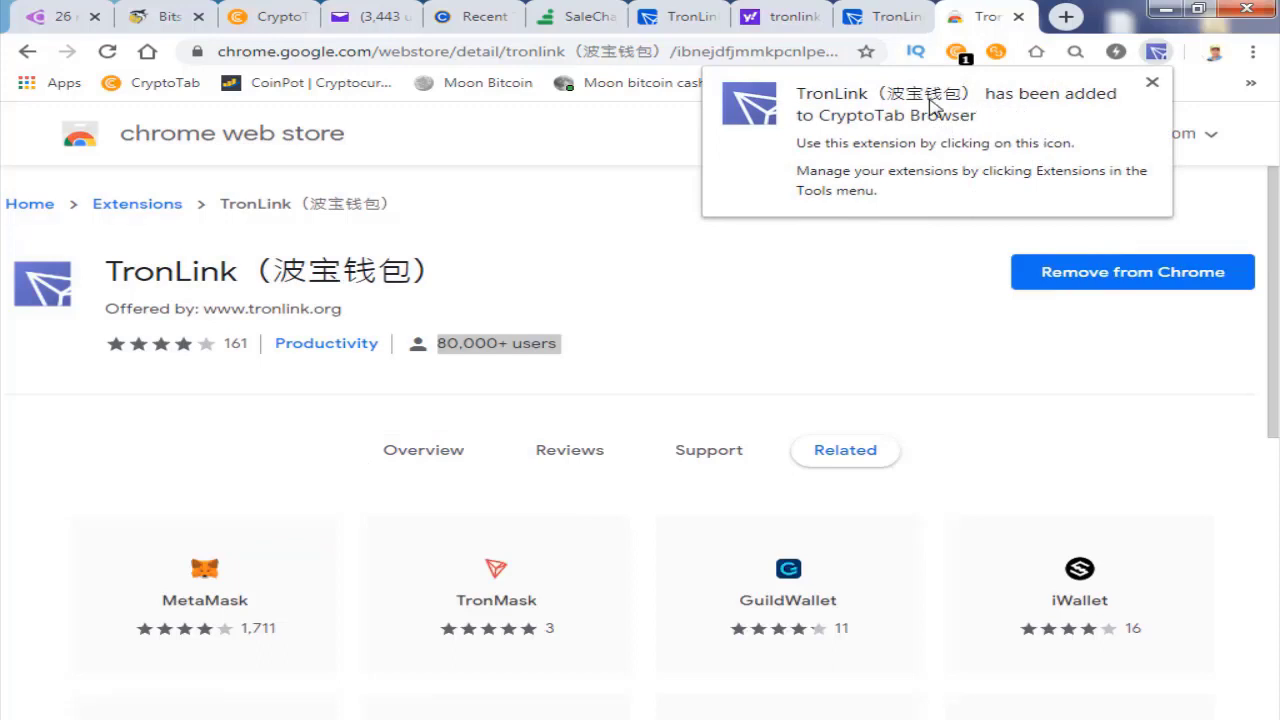
- Paste the wallet password into both TronLink password fields and submit it
left_click(1152, 82)
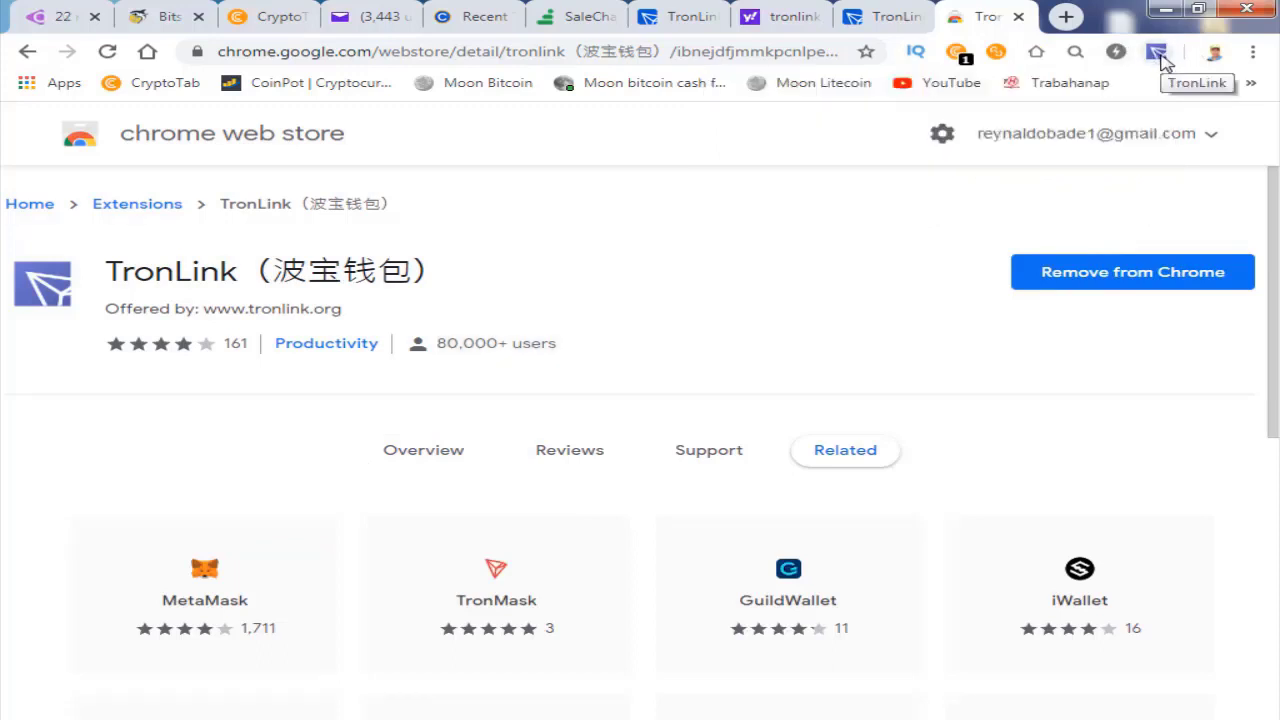
left_click(1160, 55)
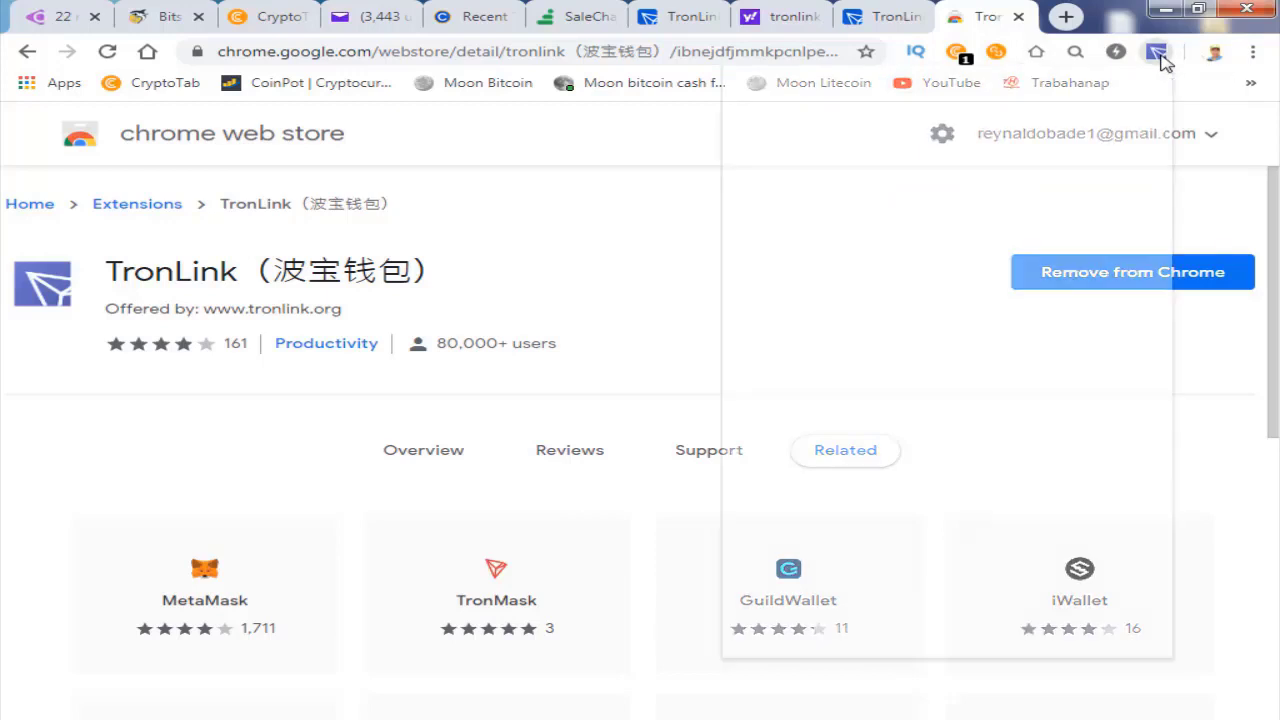
left_click(774, 300)
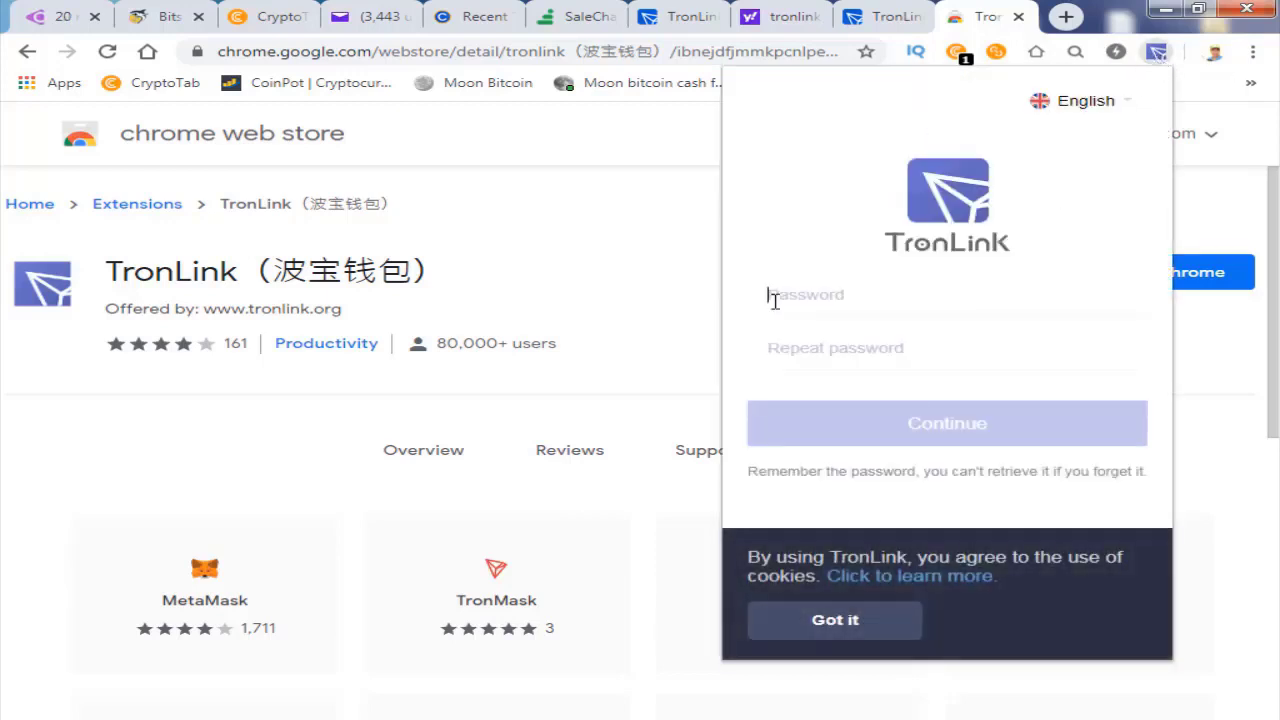
right_click(869, 301)
left_click(917, 421)
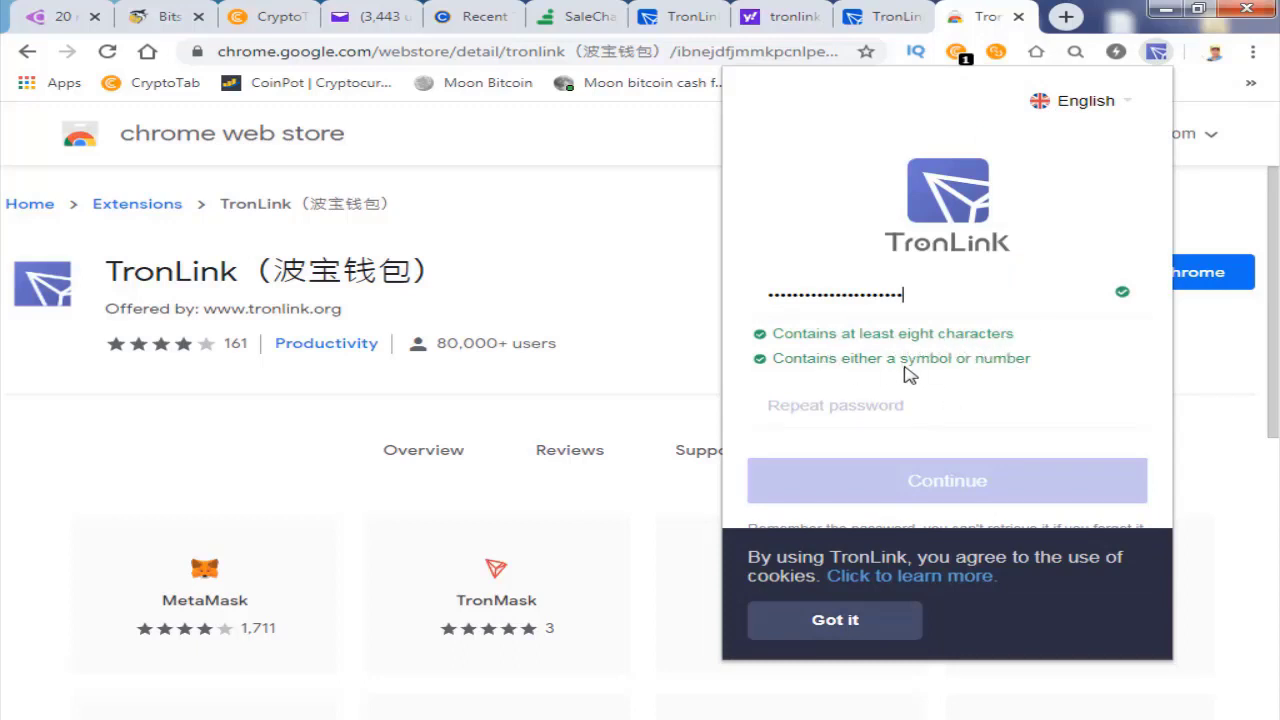
right_click(808, 410)
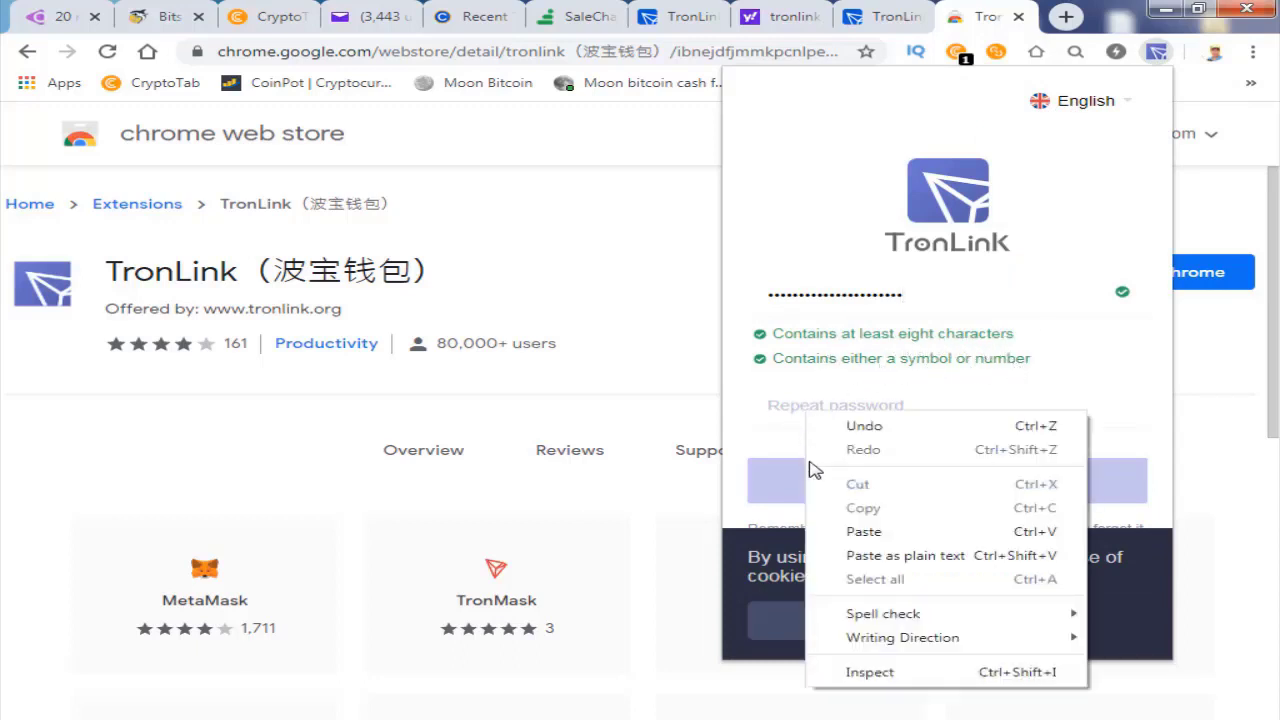
left_click(854, 537)
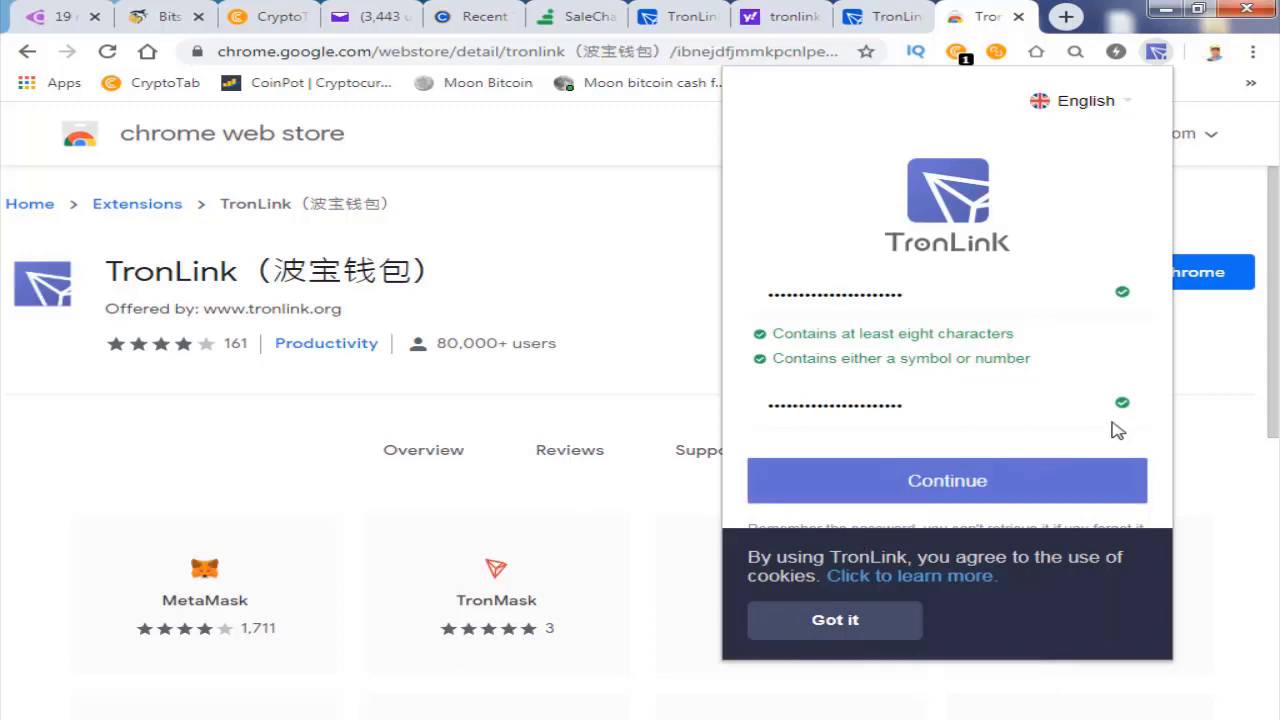
left_click(940, 485)
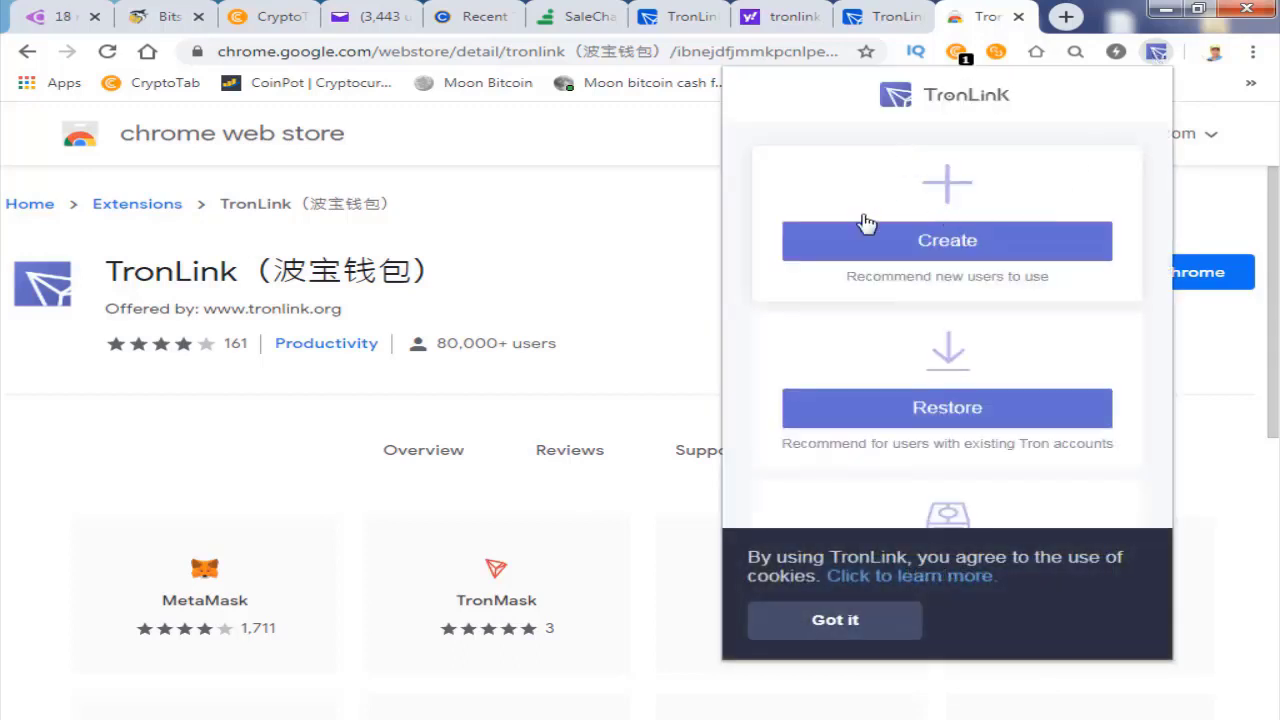
- Create a new wallet with the account name 'YayamanTayoDito'
left_click(915, 247)
type("Ya")
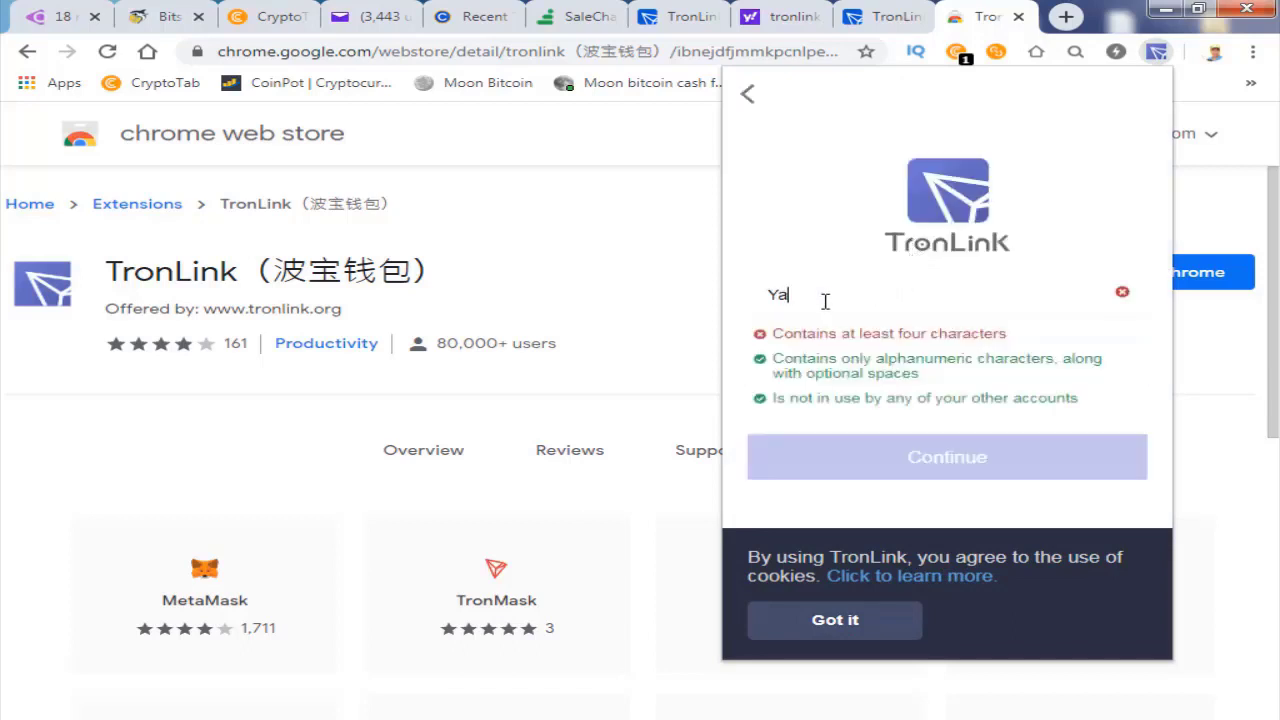
type("yamanTay")
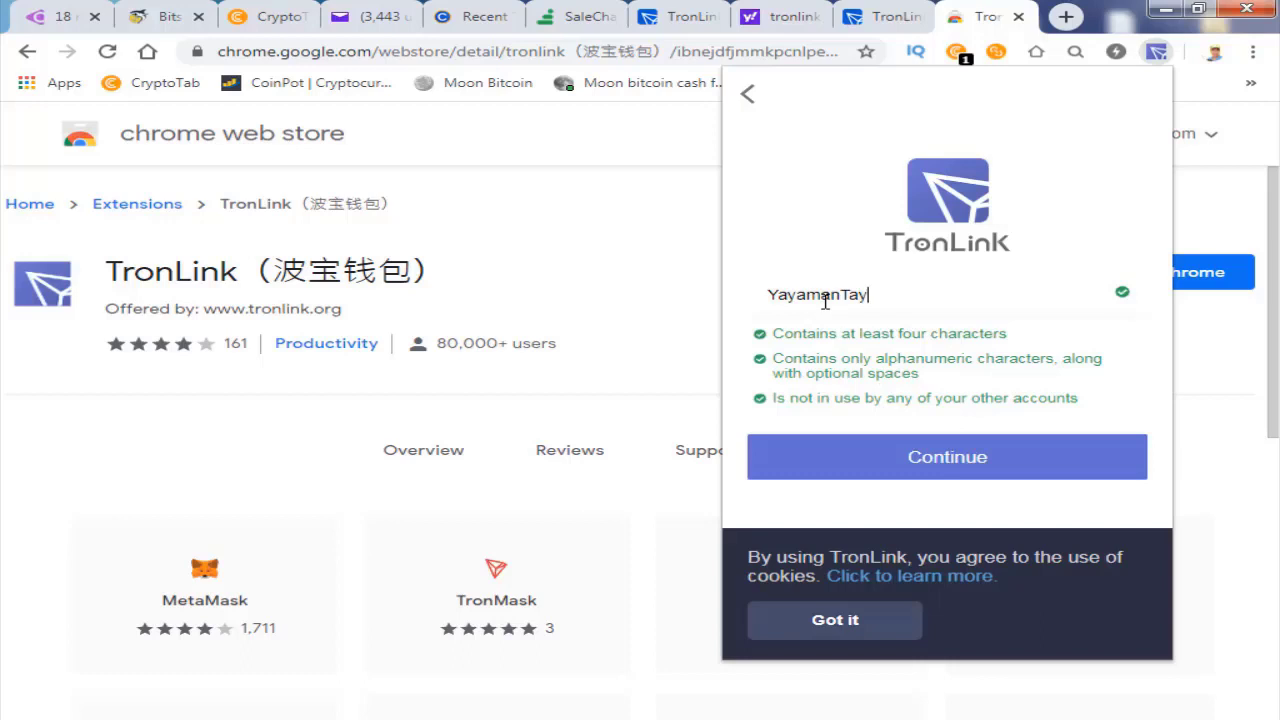
type("oDito")
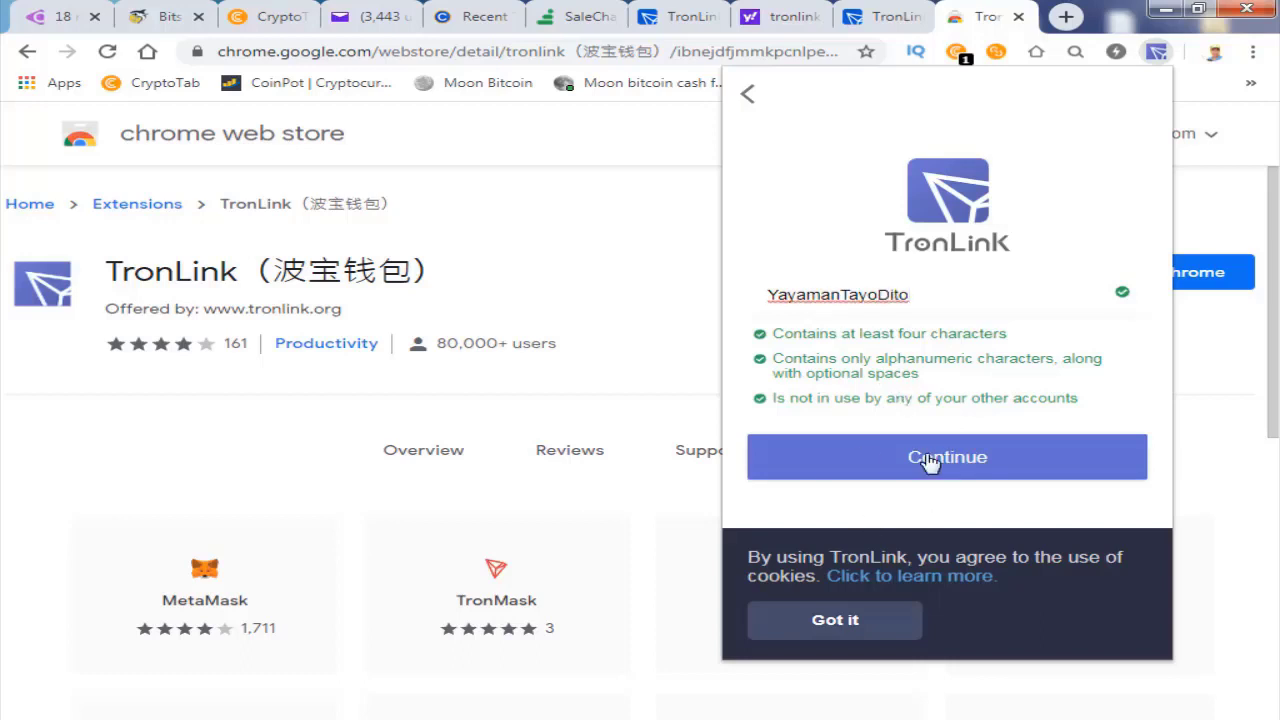
left_click(935, 462)
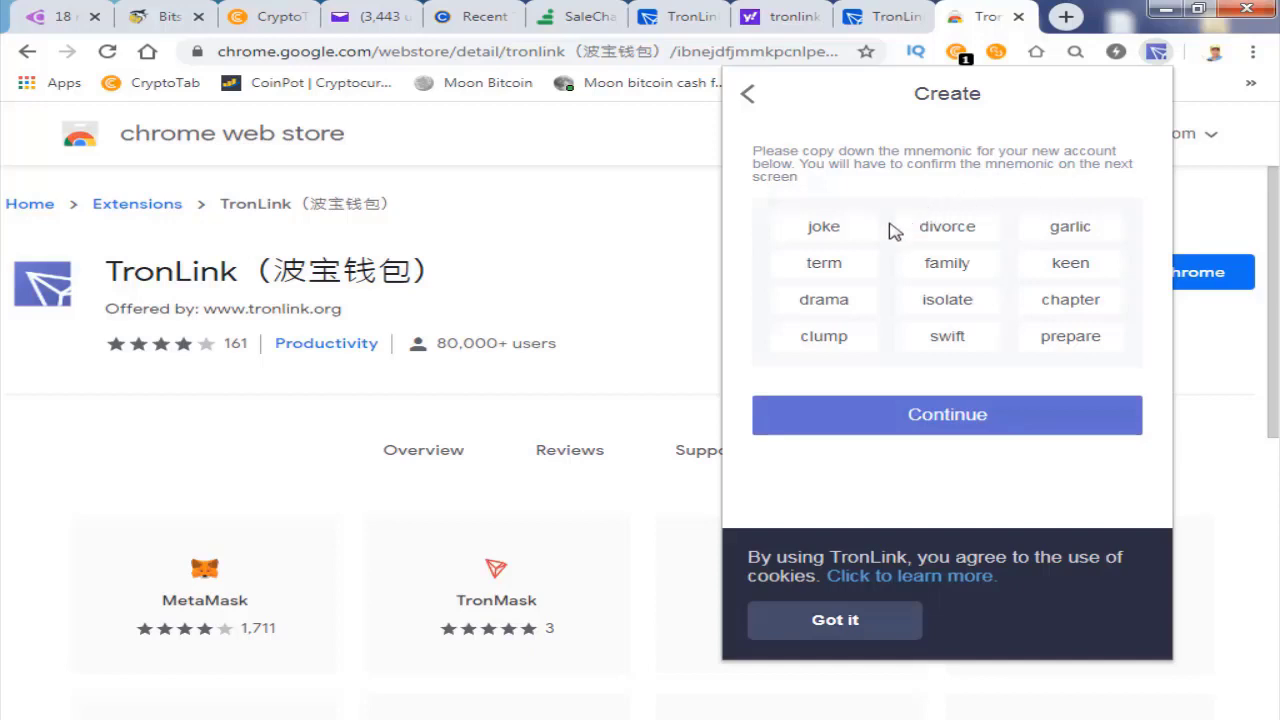
- Copy all twelve mnemonic words and proceed to the confirmation screen
left_click(818, 234)
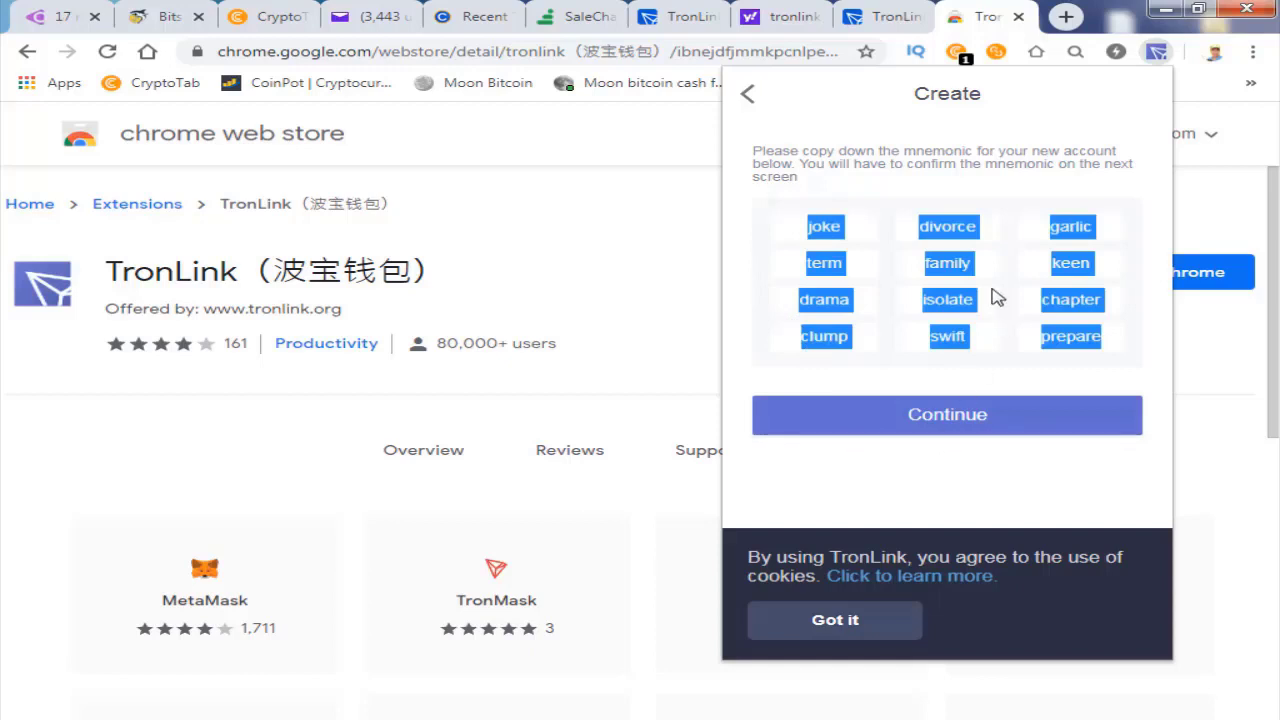
right_click(834, 233)
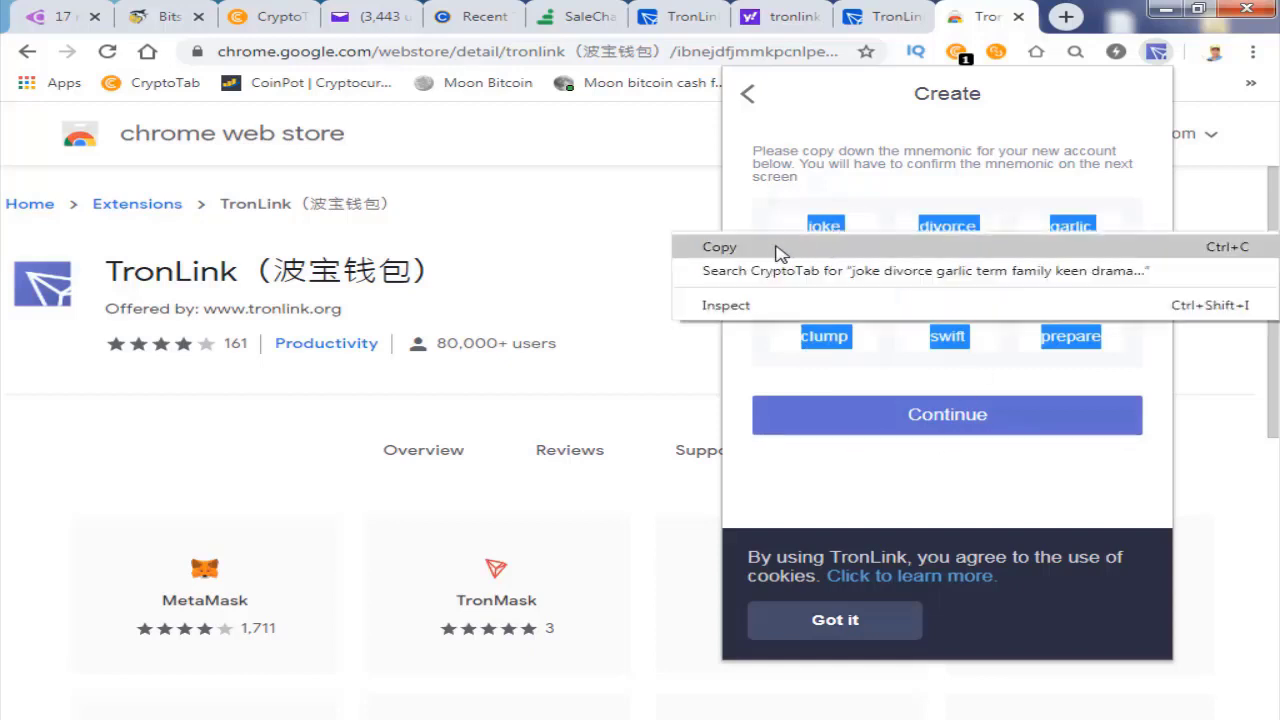
left_click(779, 248)
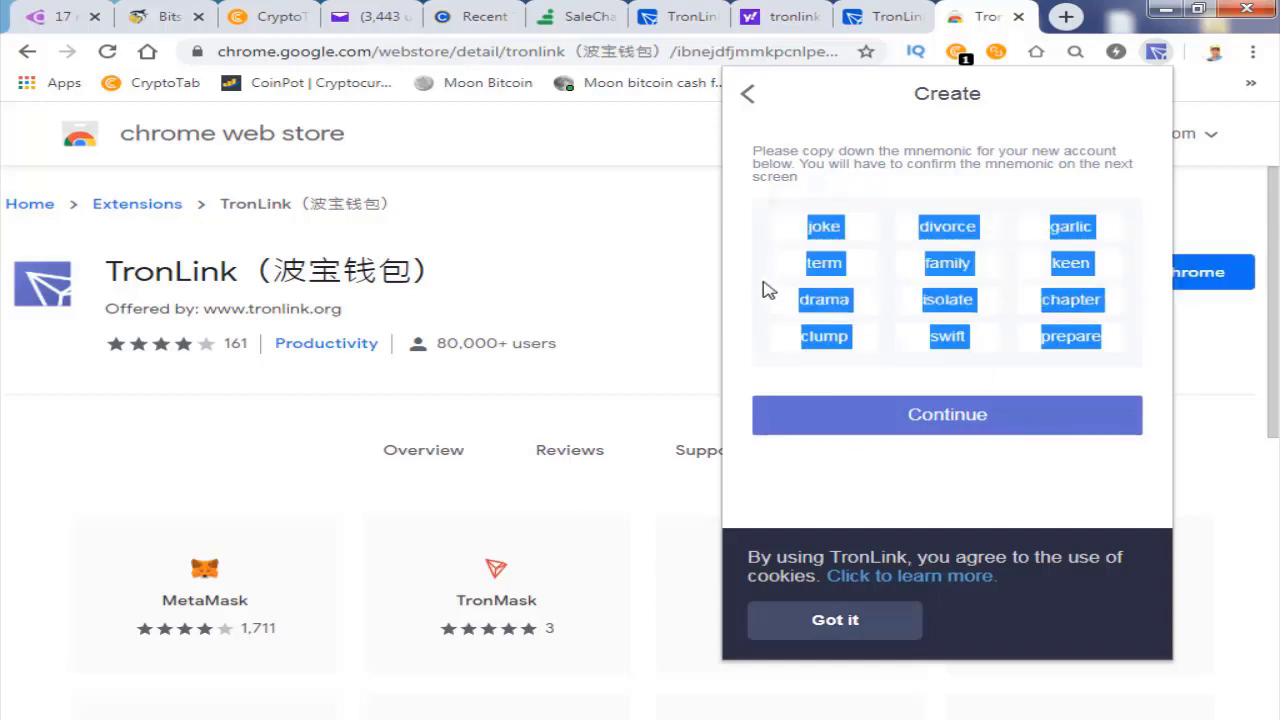
left_click(947, 420)
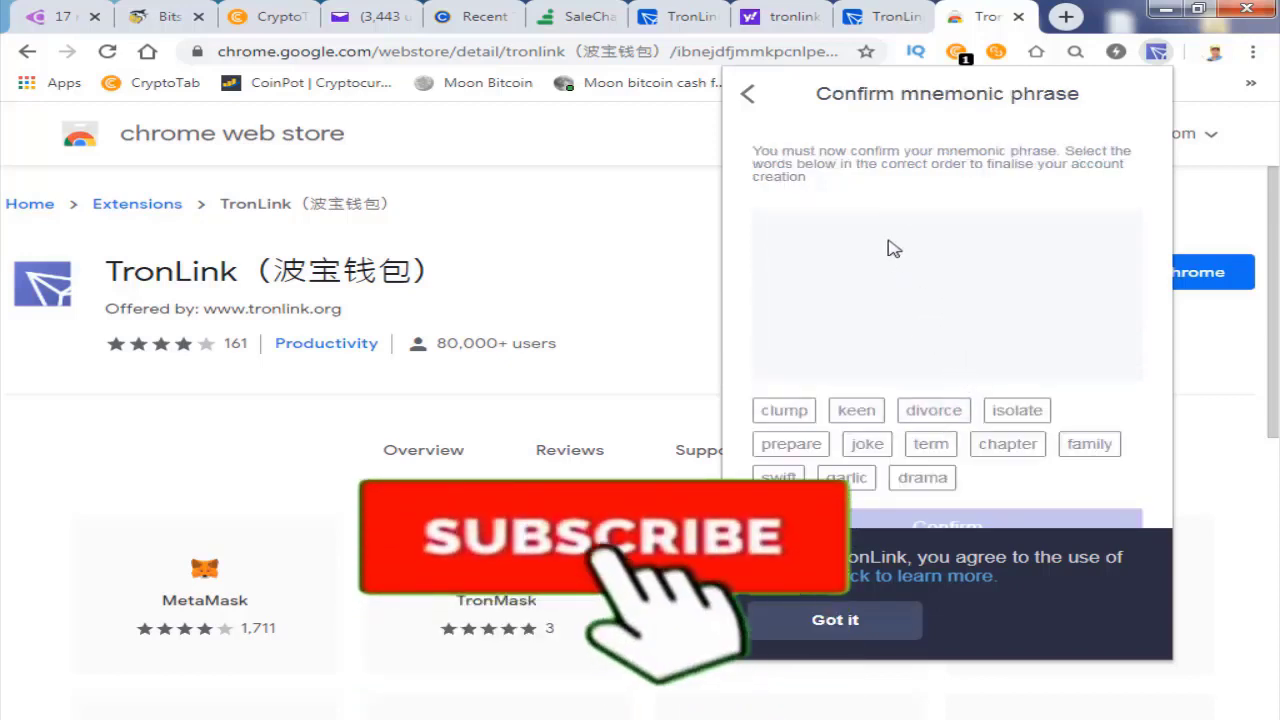
- Dismiss the cookie notice and pick the first six mnemonic words as displayed
left_click(822, 622)
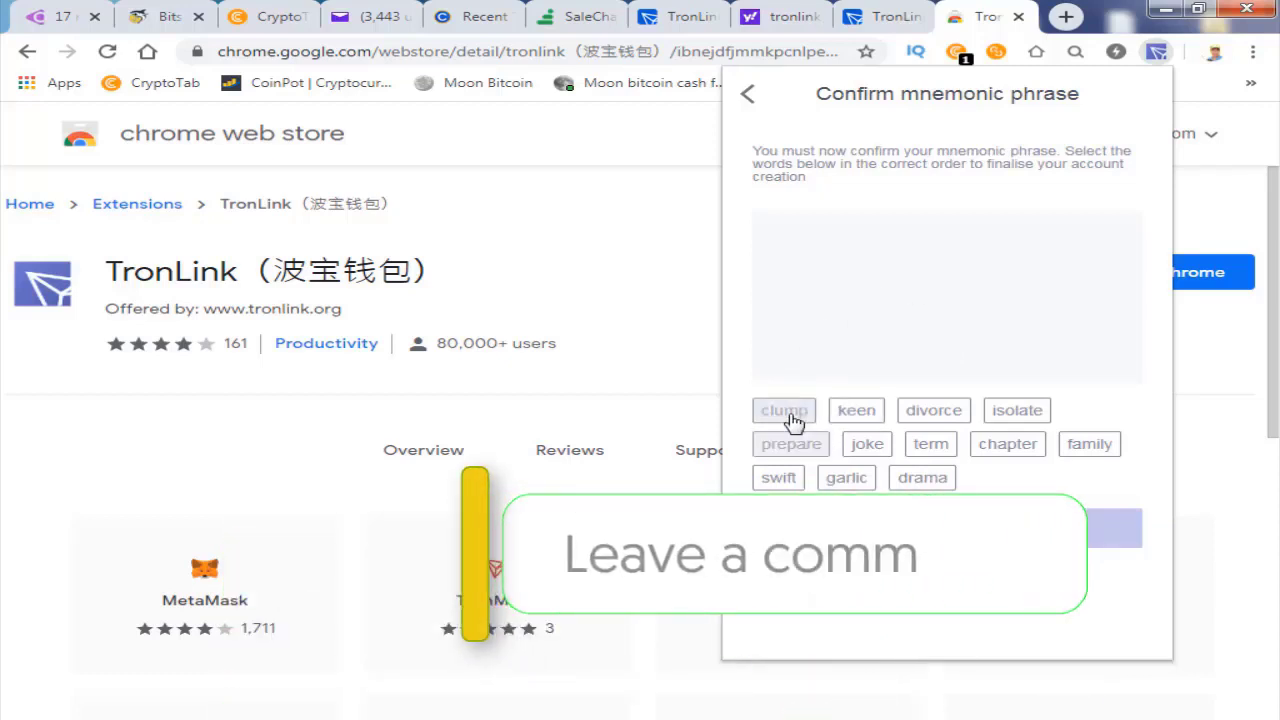
left_click(790, 421)
left_click(852, 416)
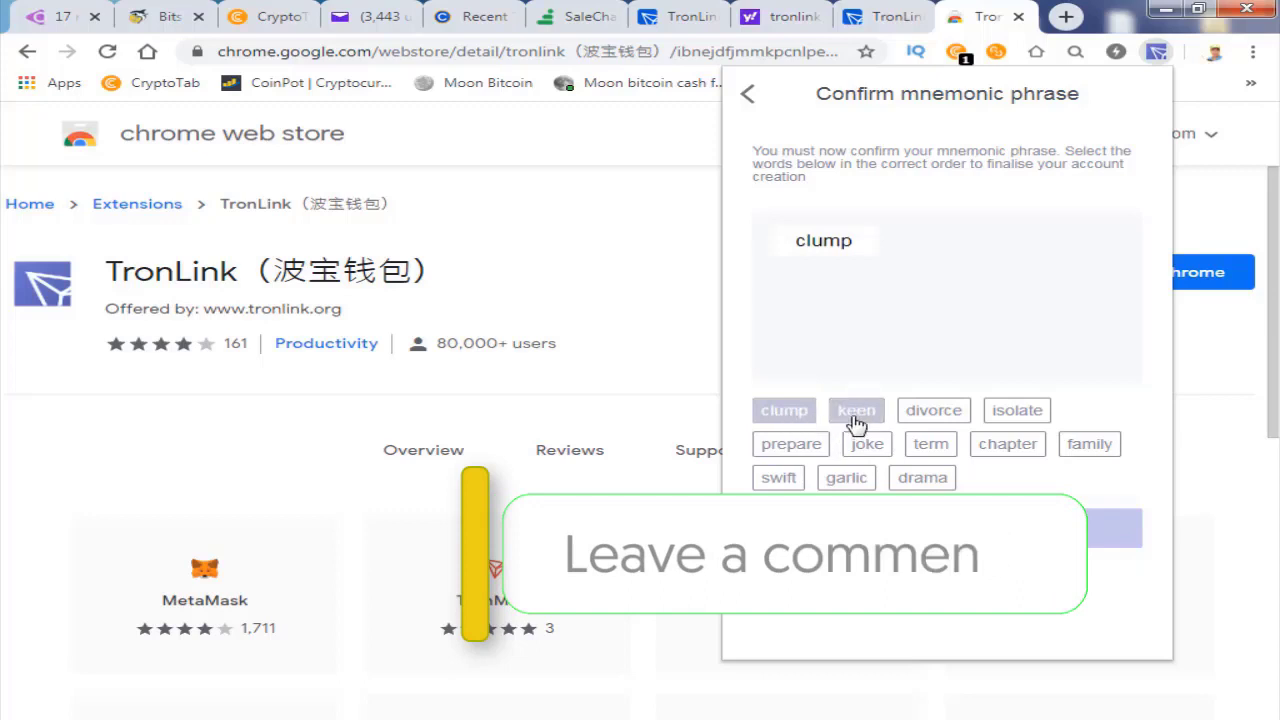
left_click(922, 416)
left_click(1012, 412)
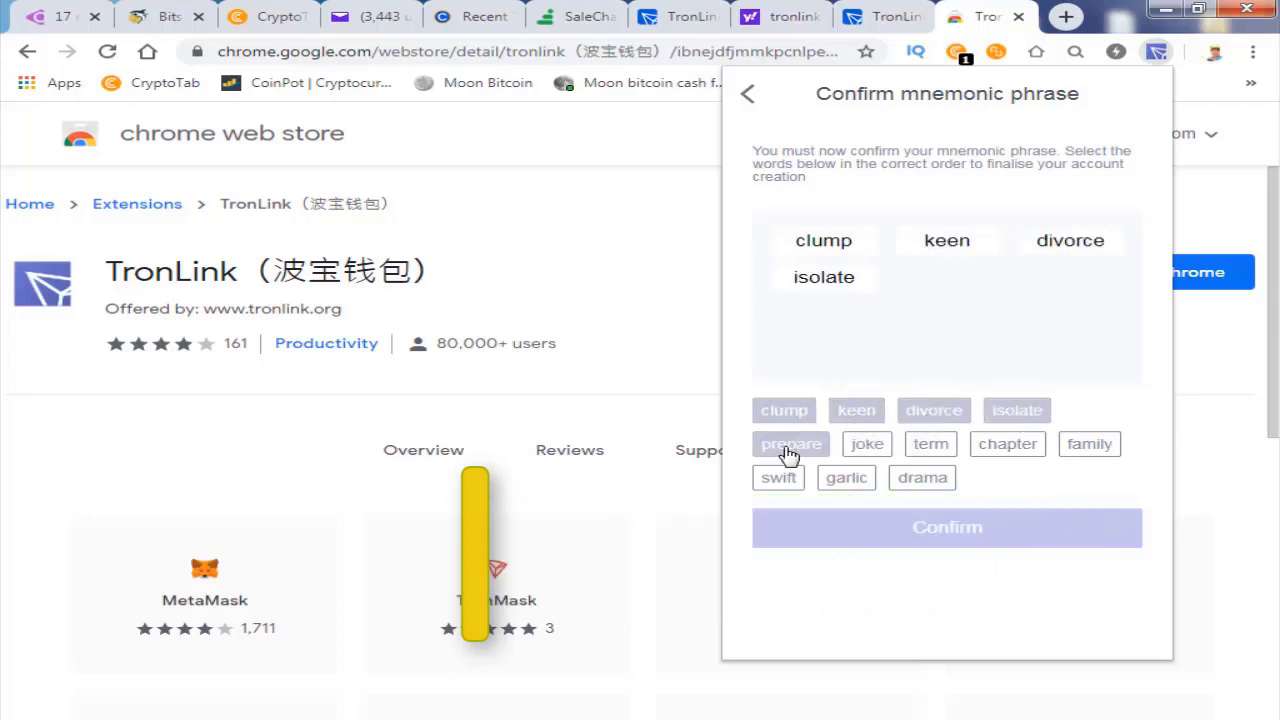
left_click(788, 446)
left_click(864, 444)
- Pick the remaining six words and submit, triggering a mnemonic order error
left_click(930, 445)
left_click(1004, 446)
left_click(1082, 448)
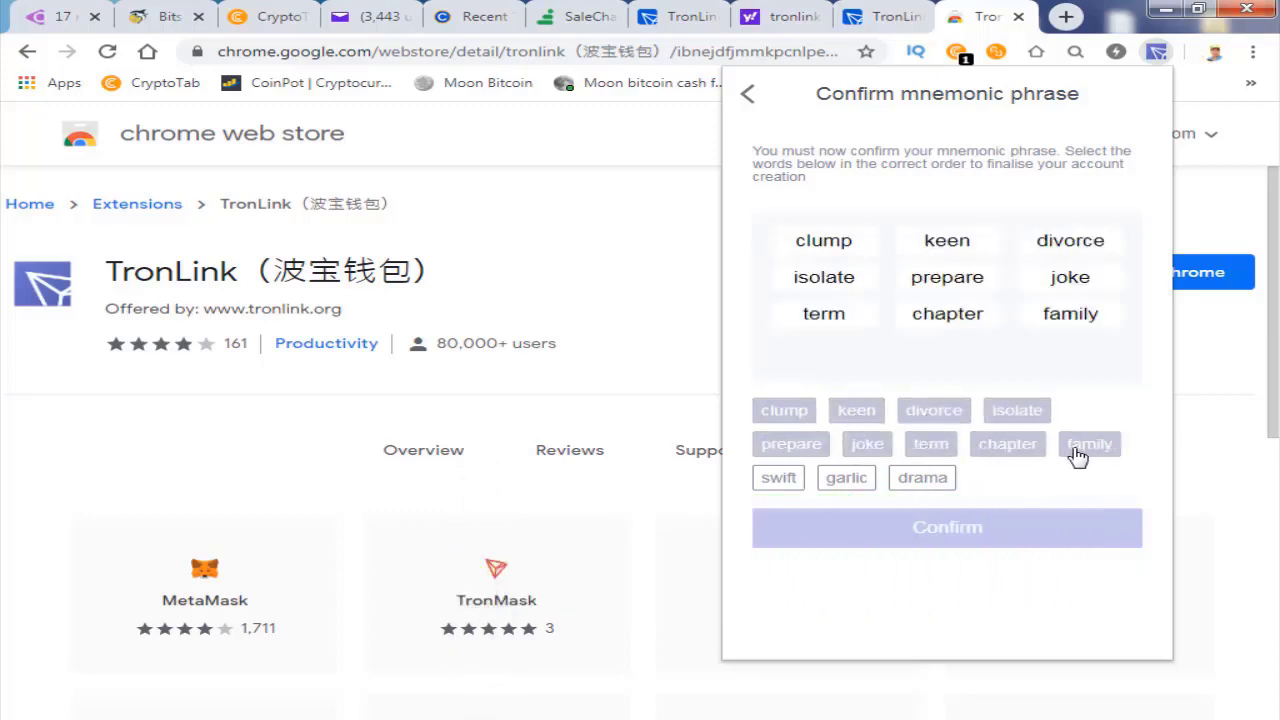
left_click(778, 480)
left_click(846, 479)
left_click(922, 478)
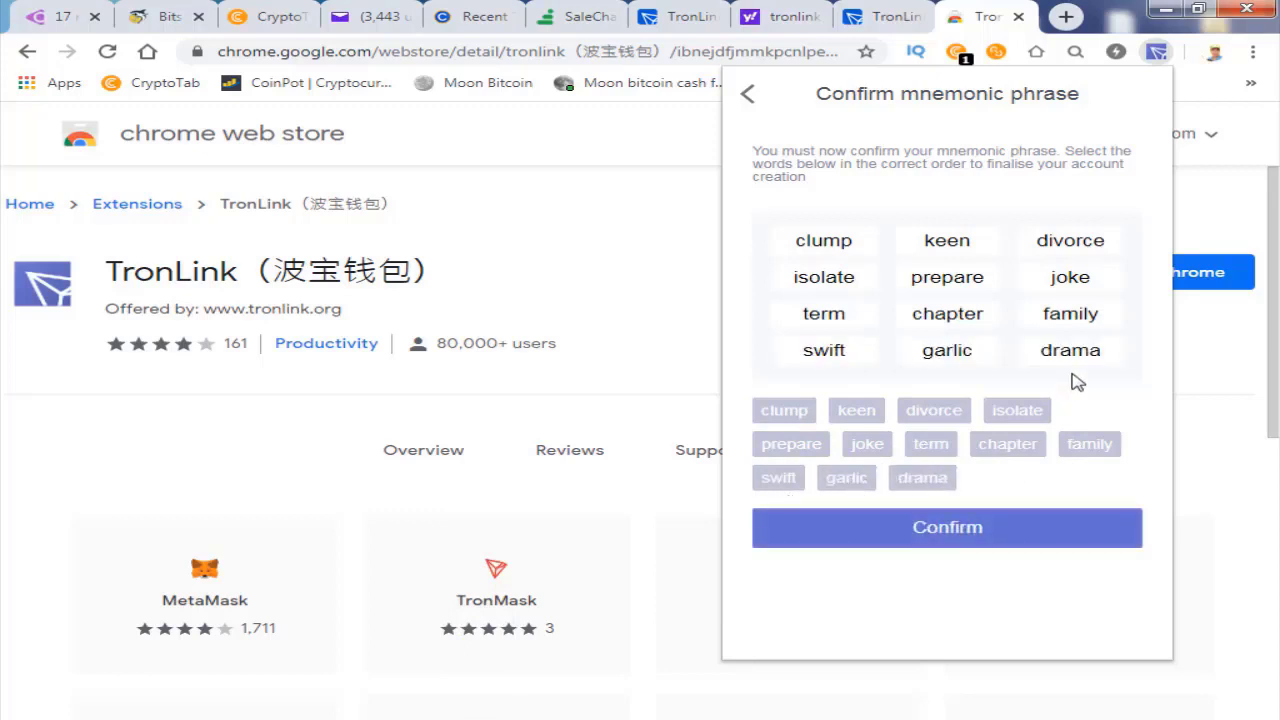
left_click(946, 539)
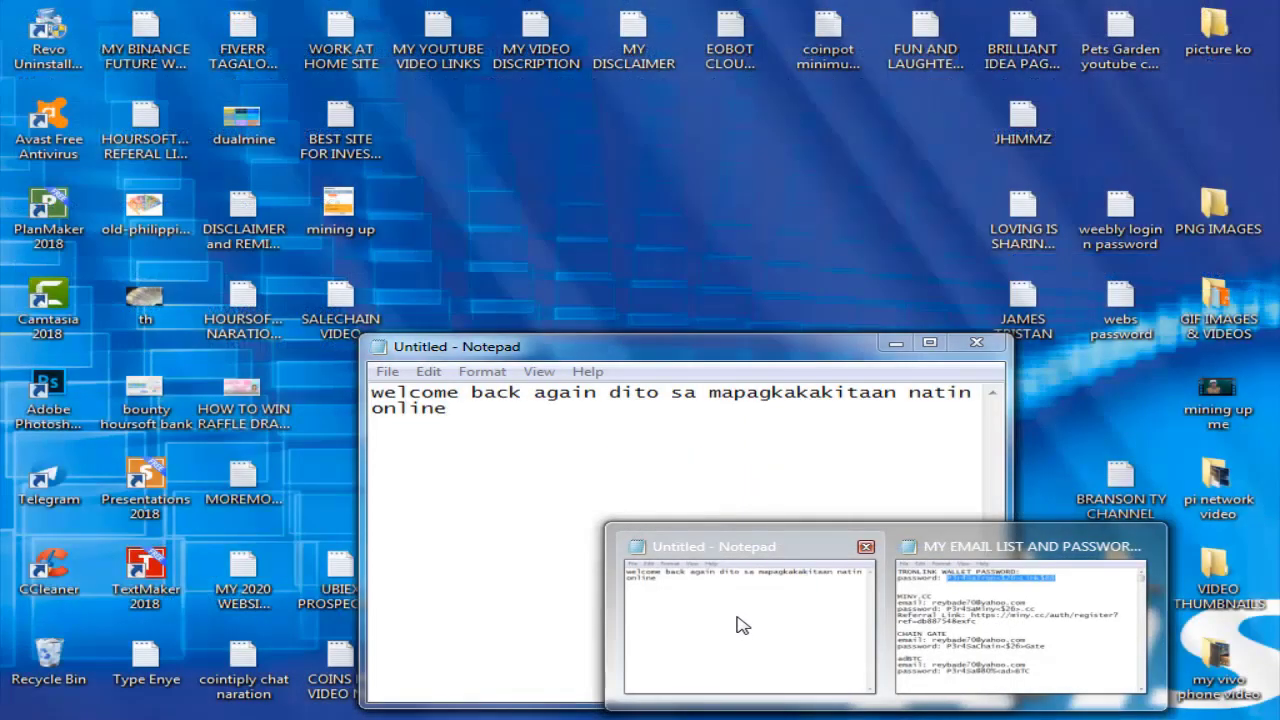
- Paste the copied mnemonic into Notepad and join the first three words onto one line
left_click(737, 625)
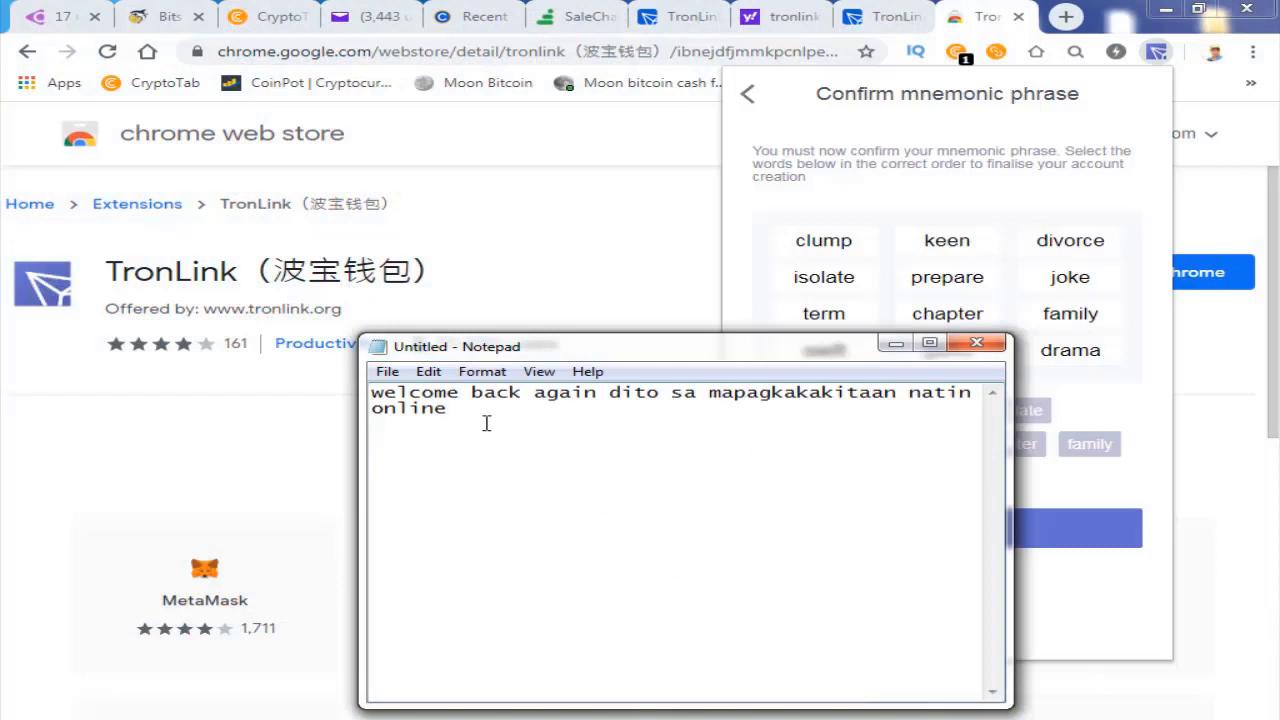
right_click(507, 472)
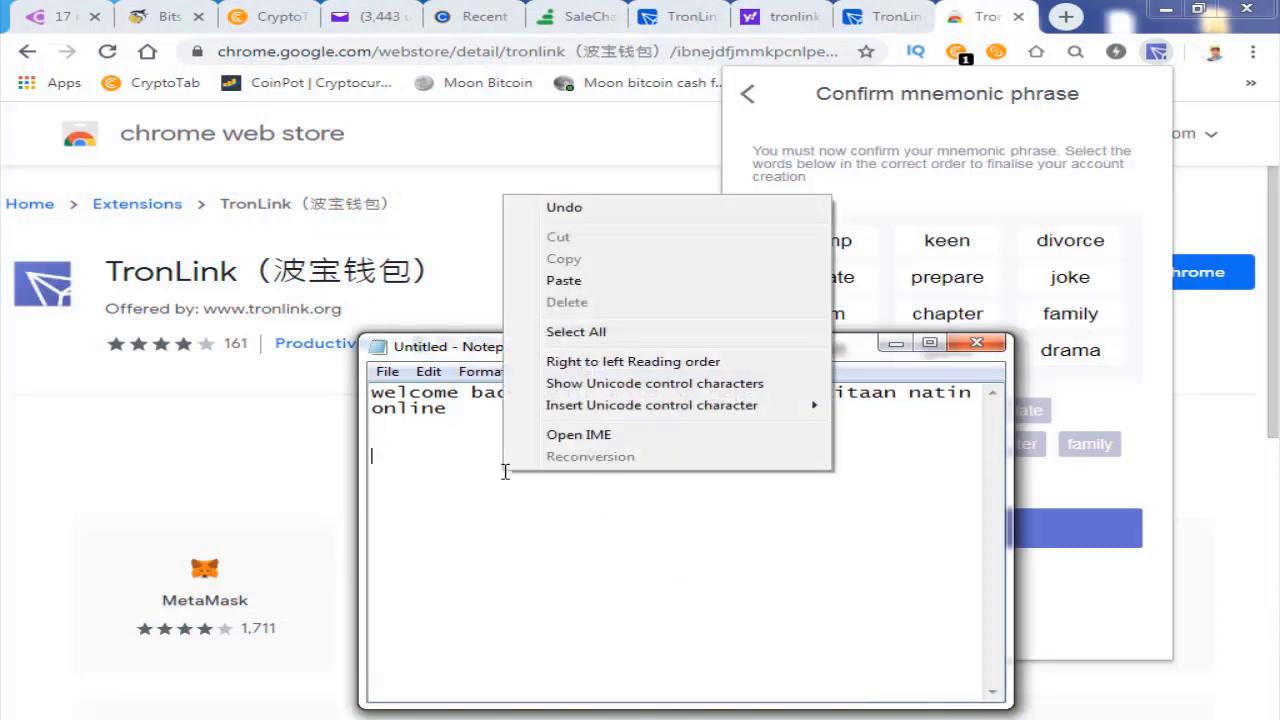
left_click(567, 289)
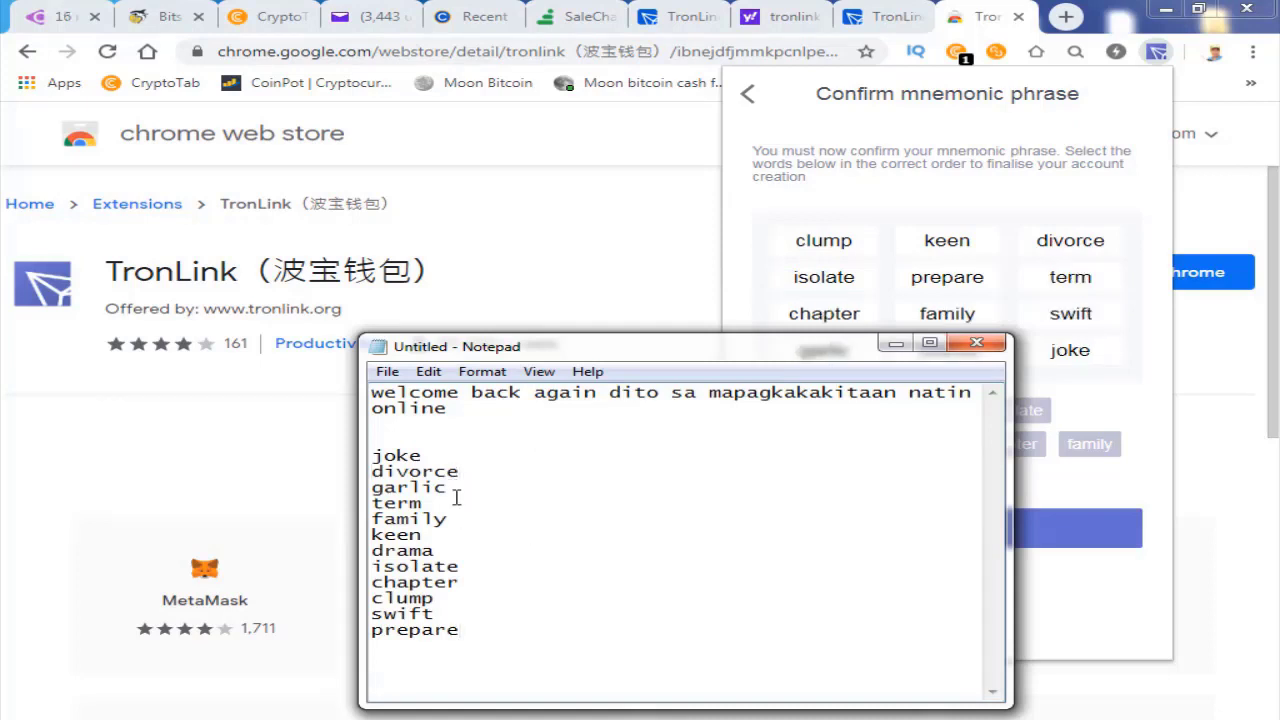
left_click(372, 471)
key("BackSpace")
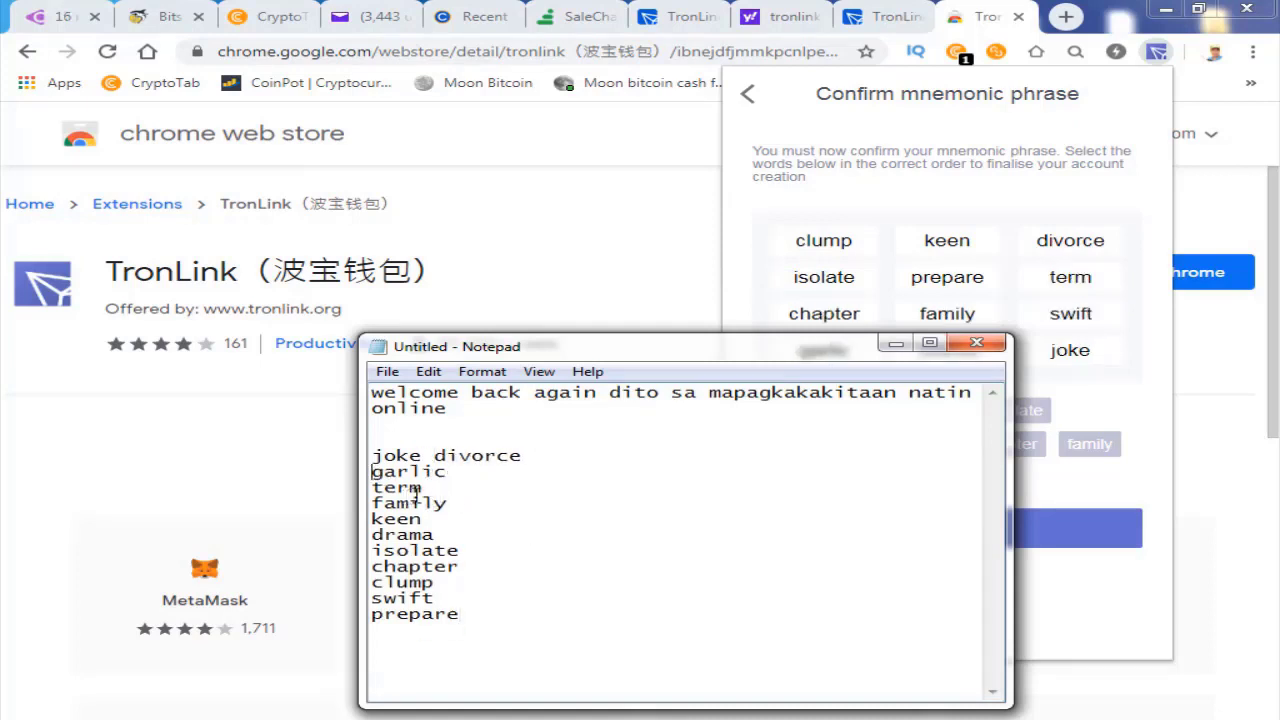
key("BackSpace")
- Join the remaining words into three lines of three and move Notepad top-left
left_click(373, 487)
key("BackSpace")
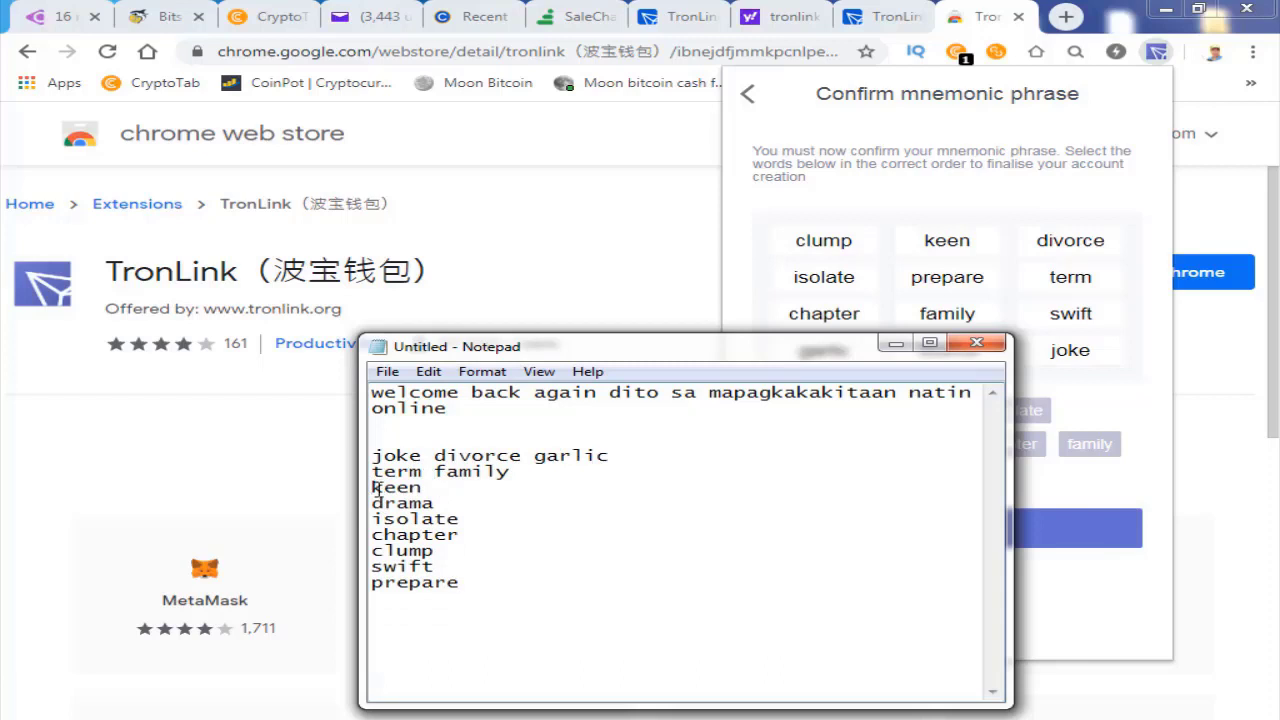
key("BackSpace")
key("space")
left_click(376, 503)
key("BackSpace")
left_click(376, 503)
key("BackSpace")
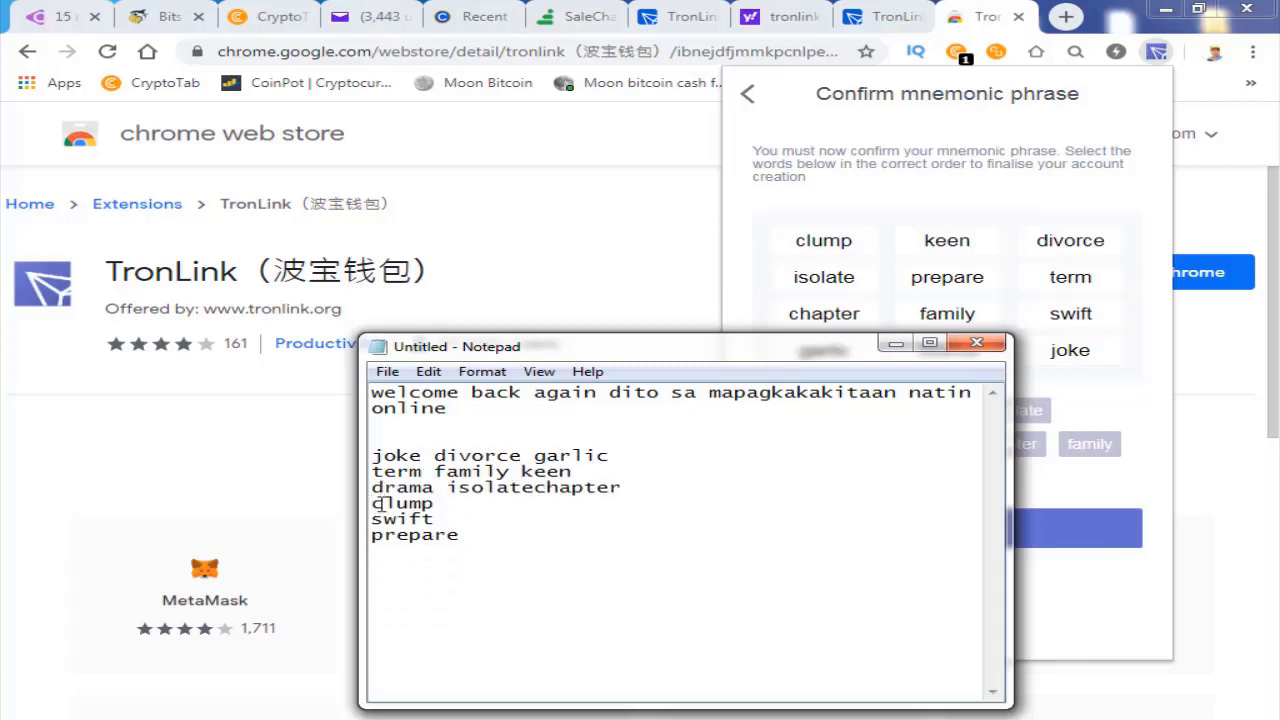
left_click(373, 519)
key("BackSpace")
key("BackSpace")
key("space")
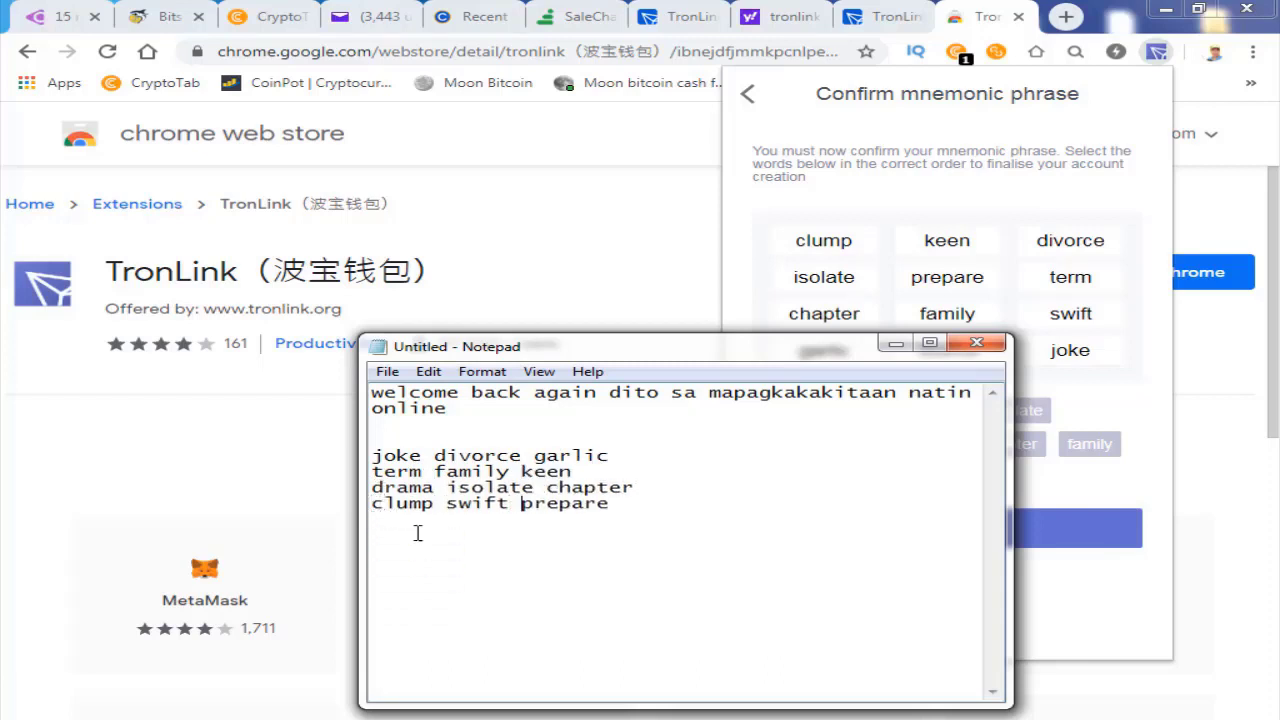
left_click_drag(710, 356, 407, 258)
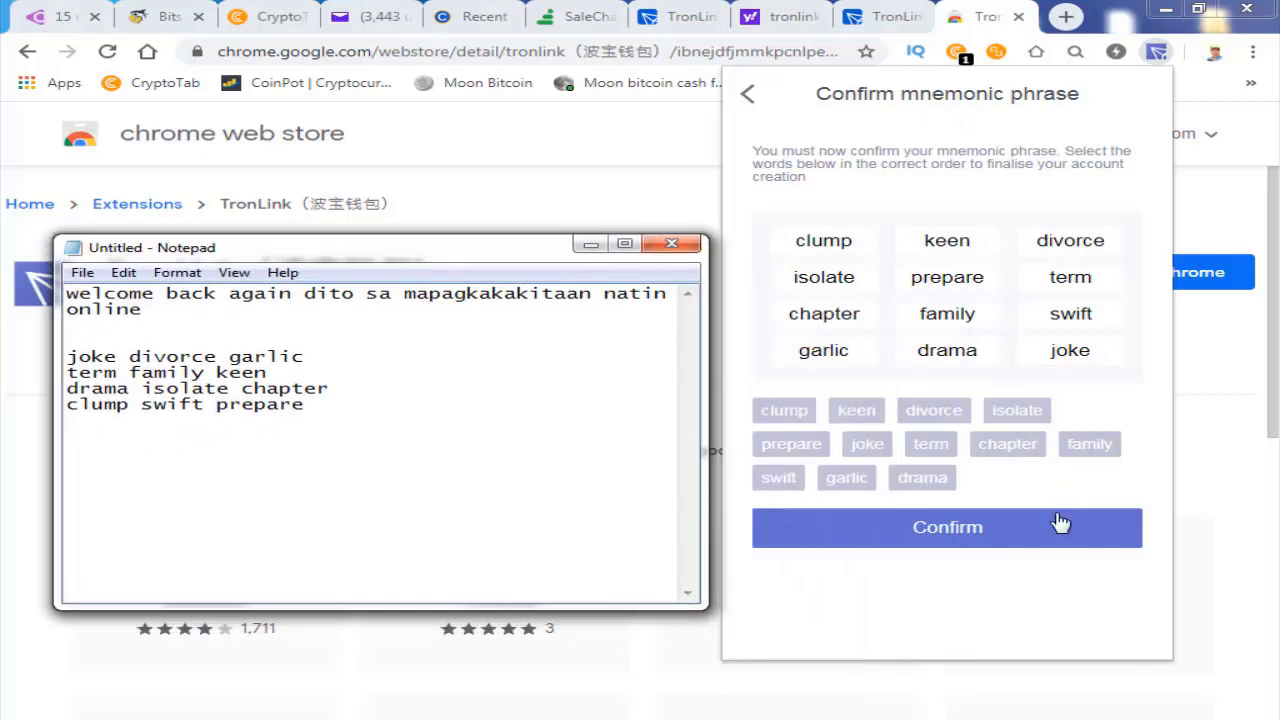
- Return to the mnemonic page and re-enter the first five words in correct order
left_click(747, 100)
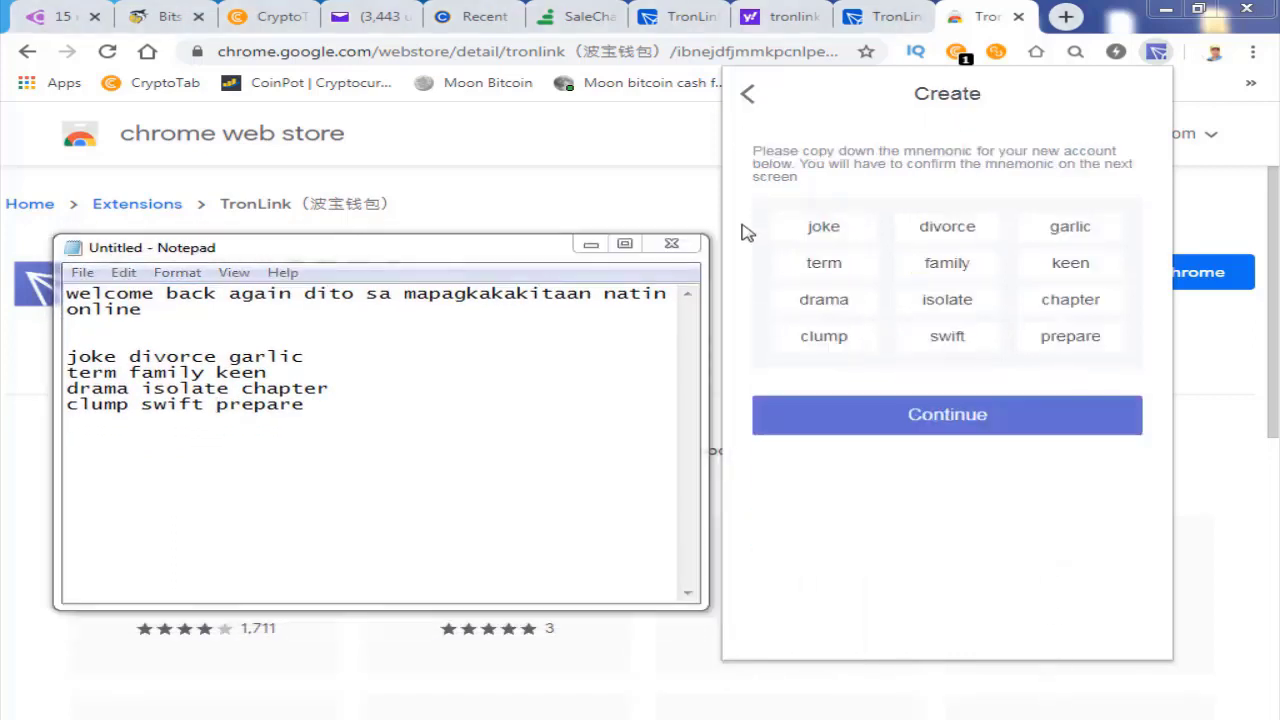
left_click(940, 420)
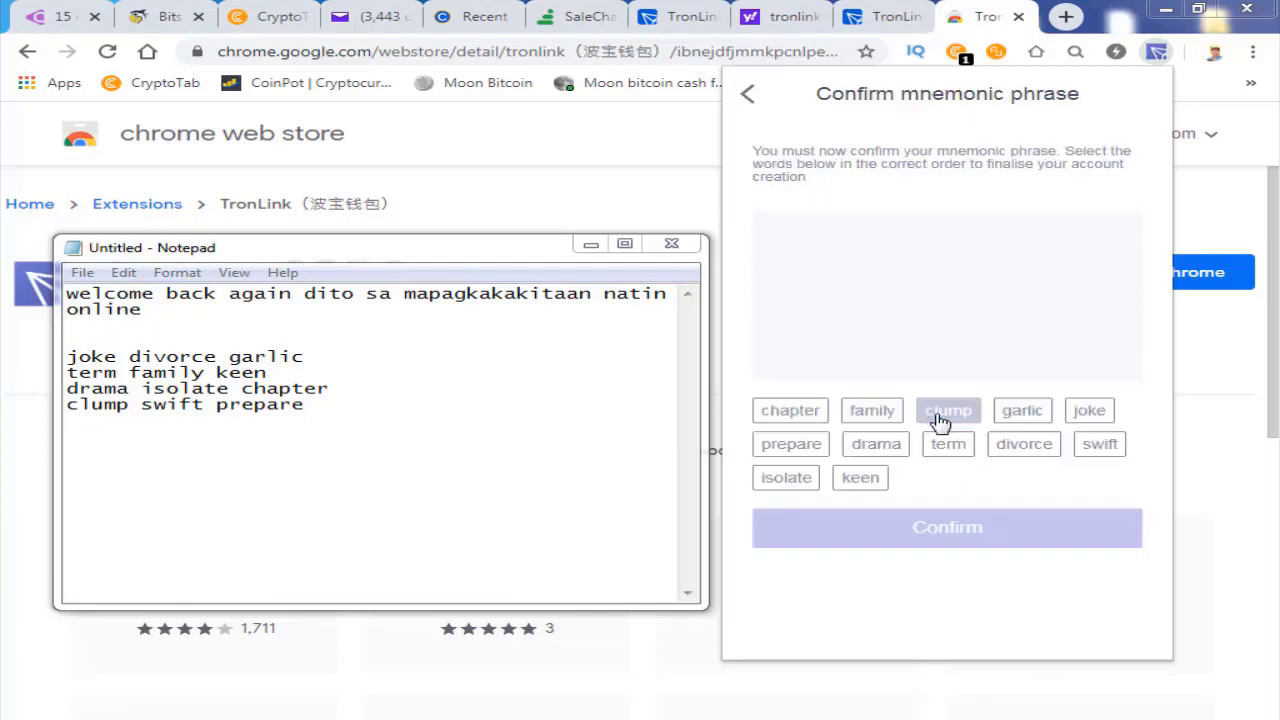
left_click(1085, 412)
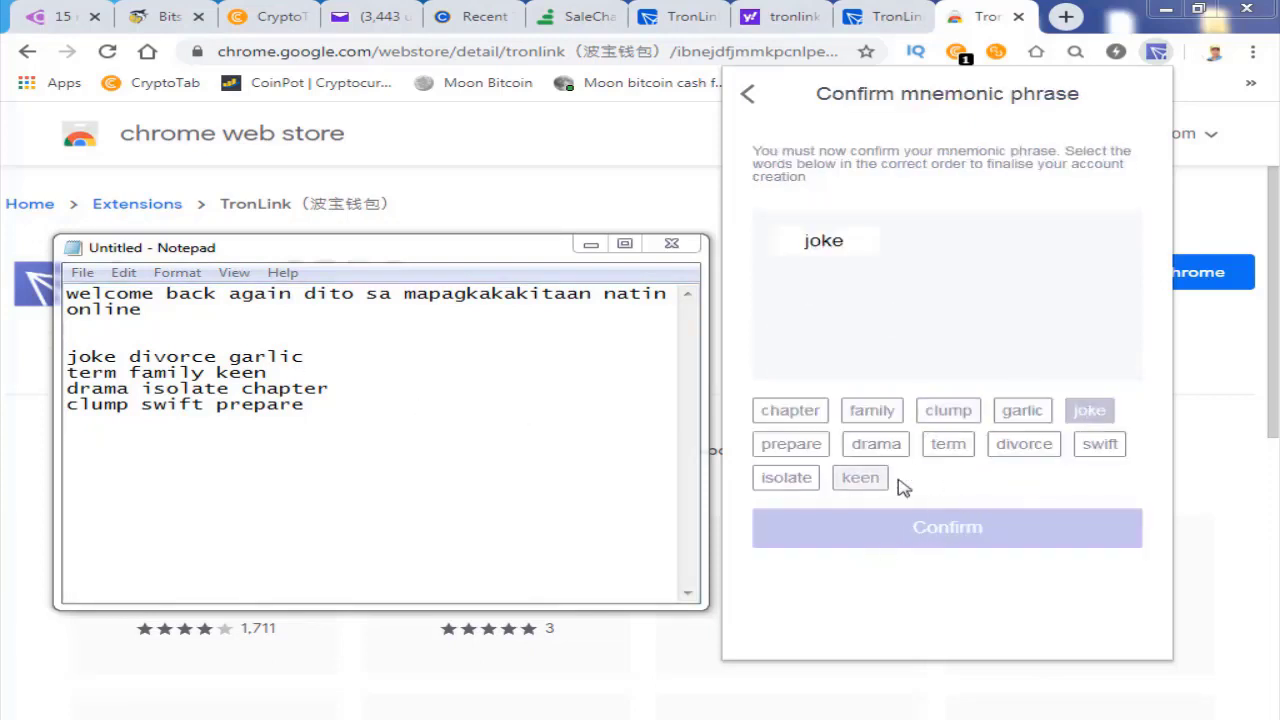
left_click(1022, 446)
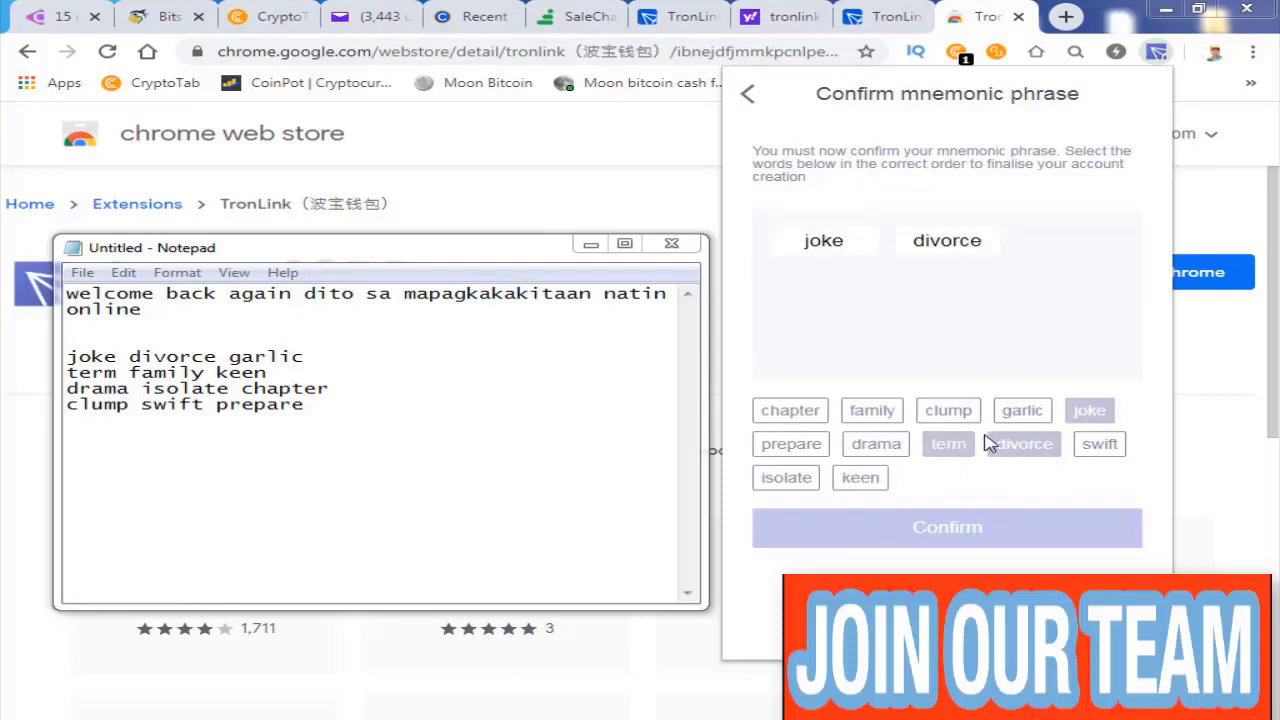
left_click(1020, 412)
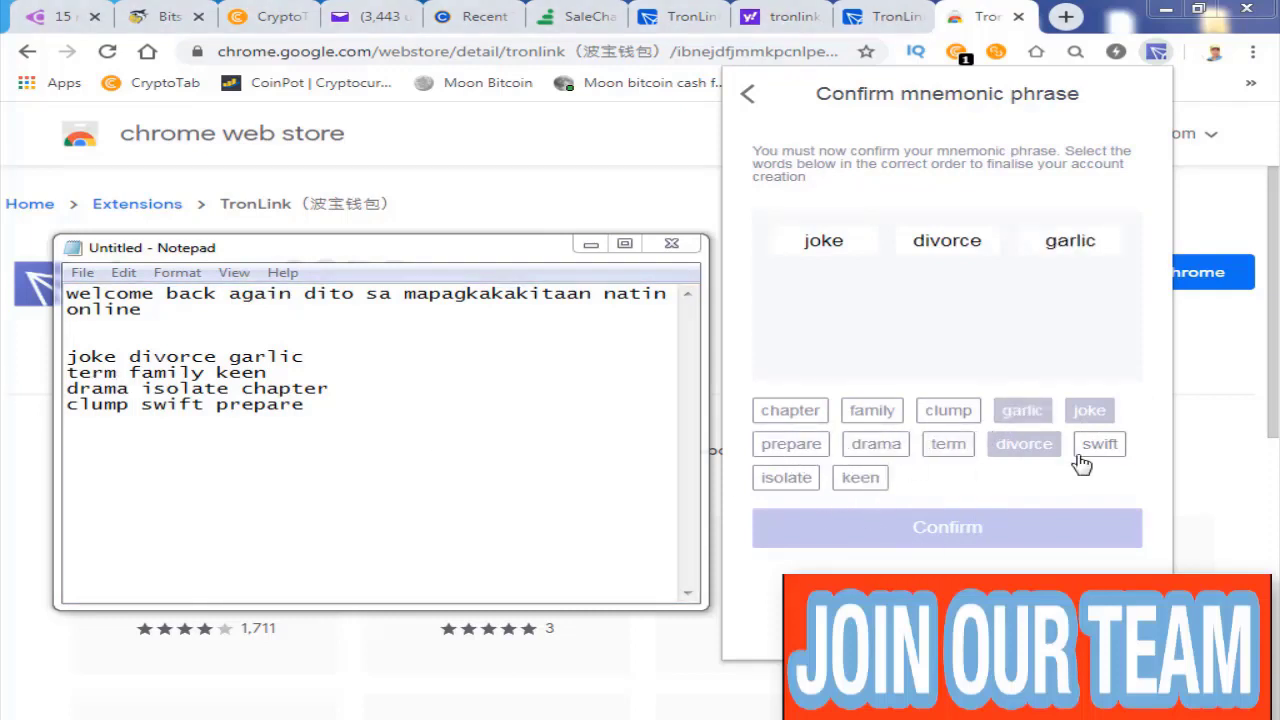
left_click(944, 446)
left_click(877, 414)
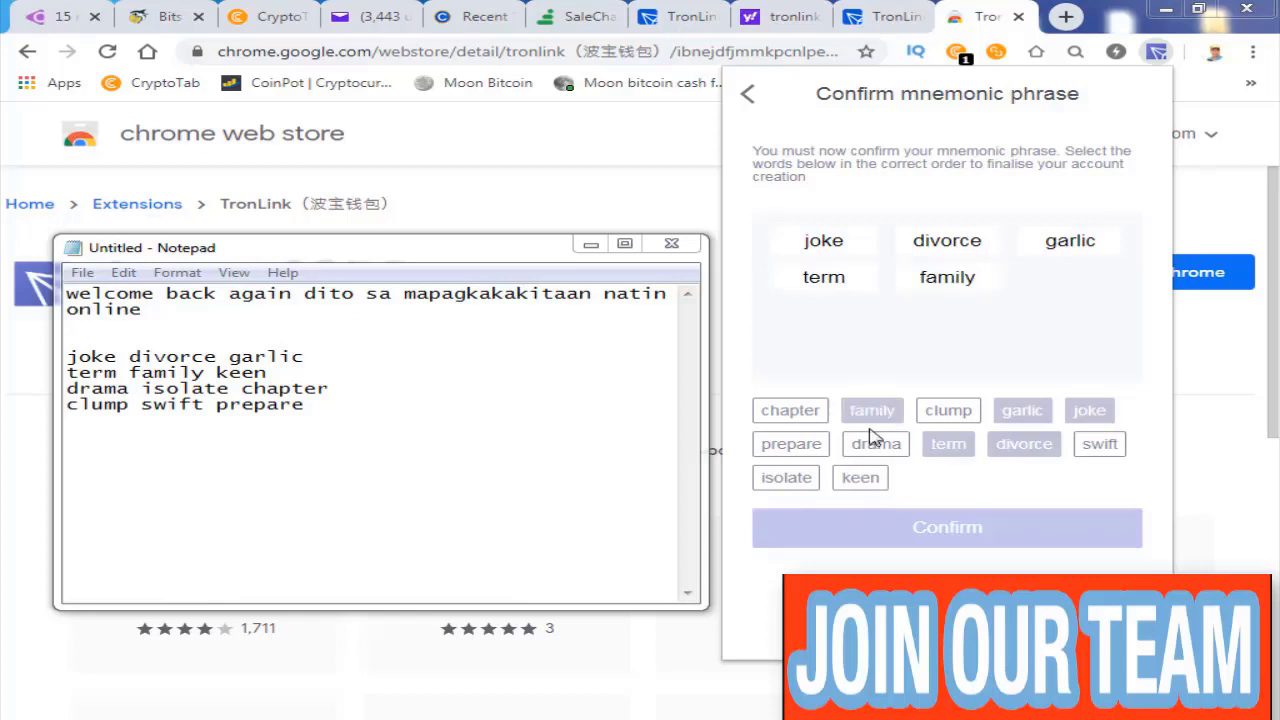
- Enter mnemonic words six through twelve in order and confirm the phrase
left_click(858, 477)
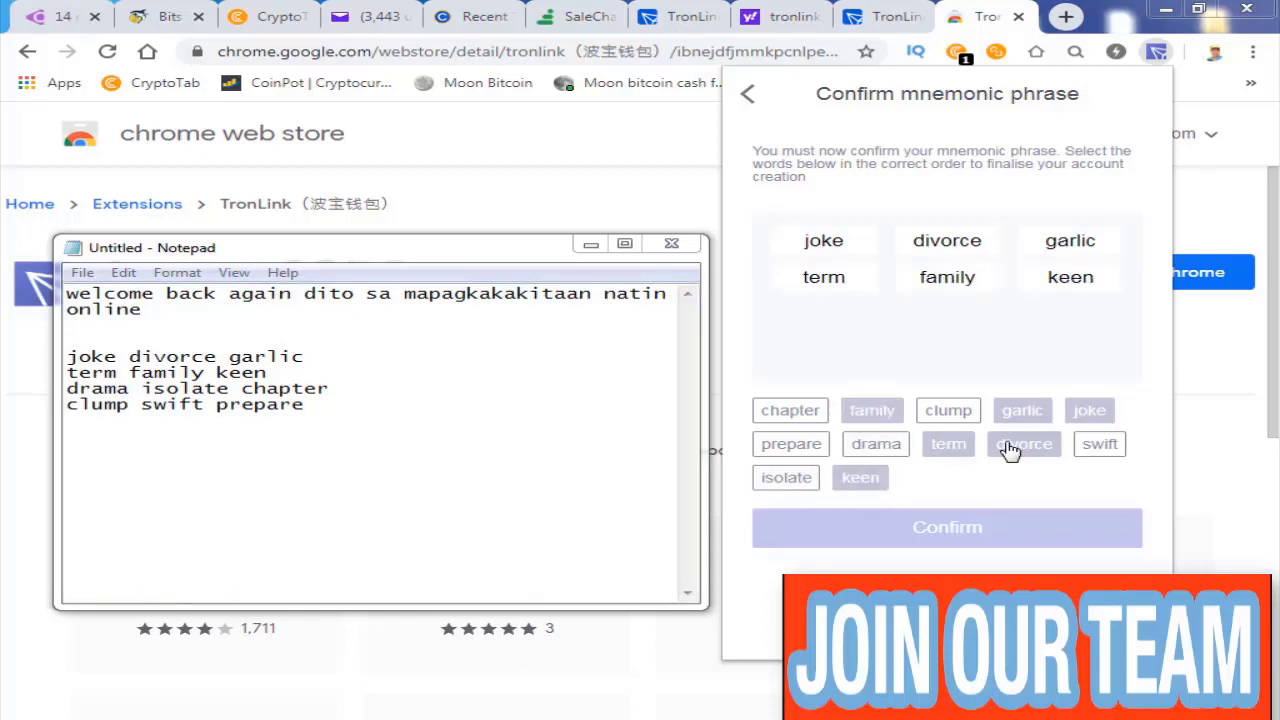
left_click(890, 446)
left_click(783, 472)
left_click(790, 412)
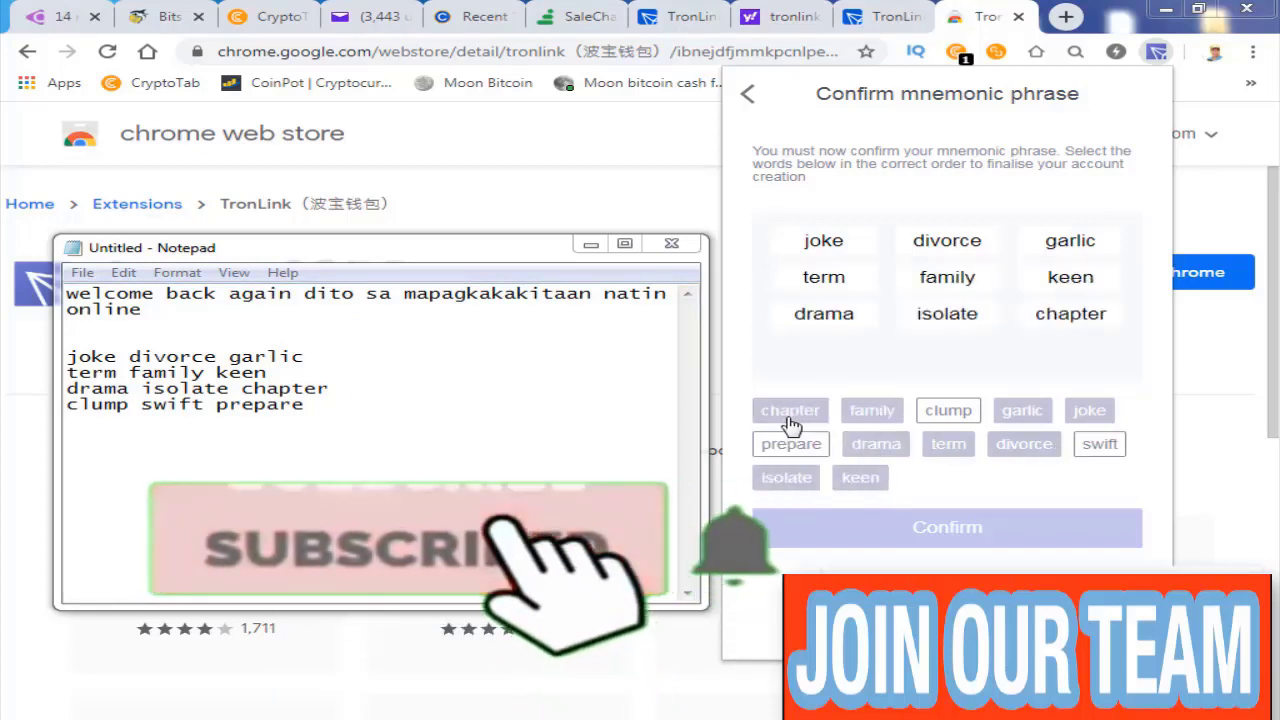
left_click(950, 412)
left_click(1100, 444)
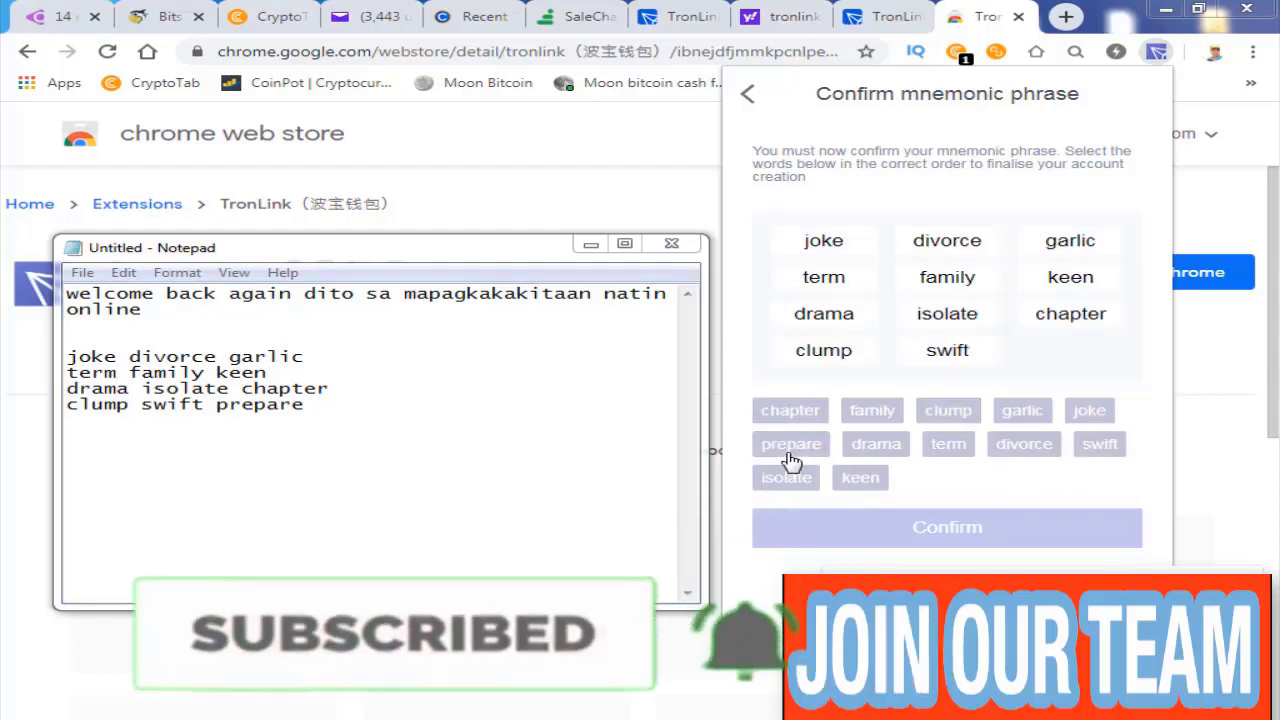
left_click(791, 444)
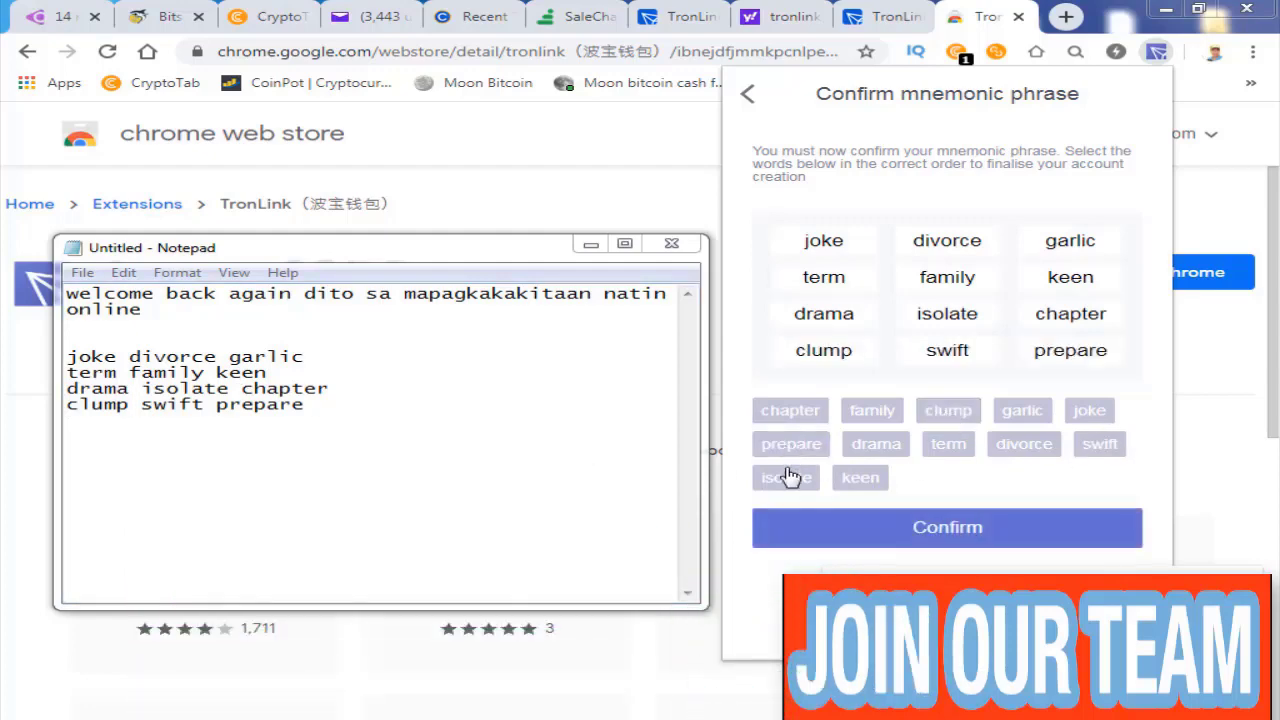
left_click(947, 538)
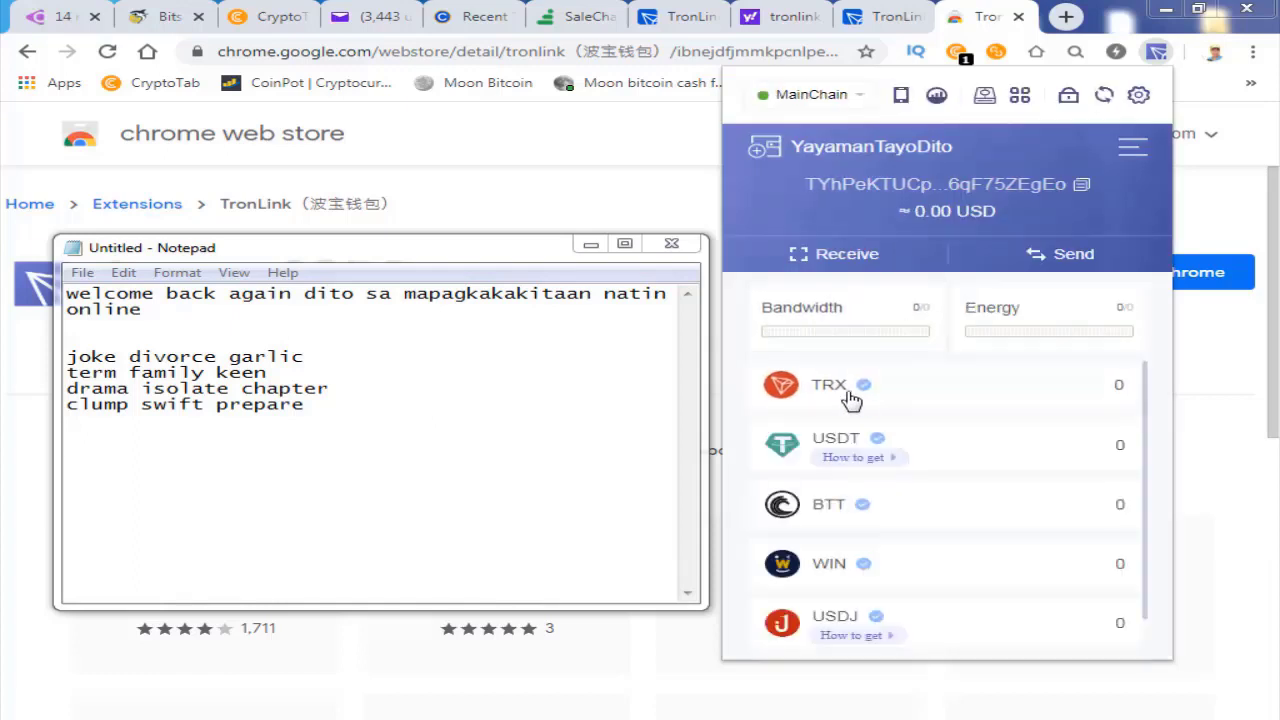
- Scroll the token list to check zero balances, then open the account options menu
scroll(1029, 536, "down", 1)
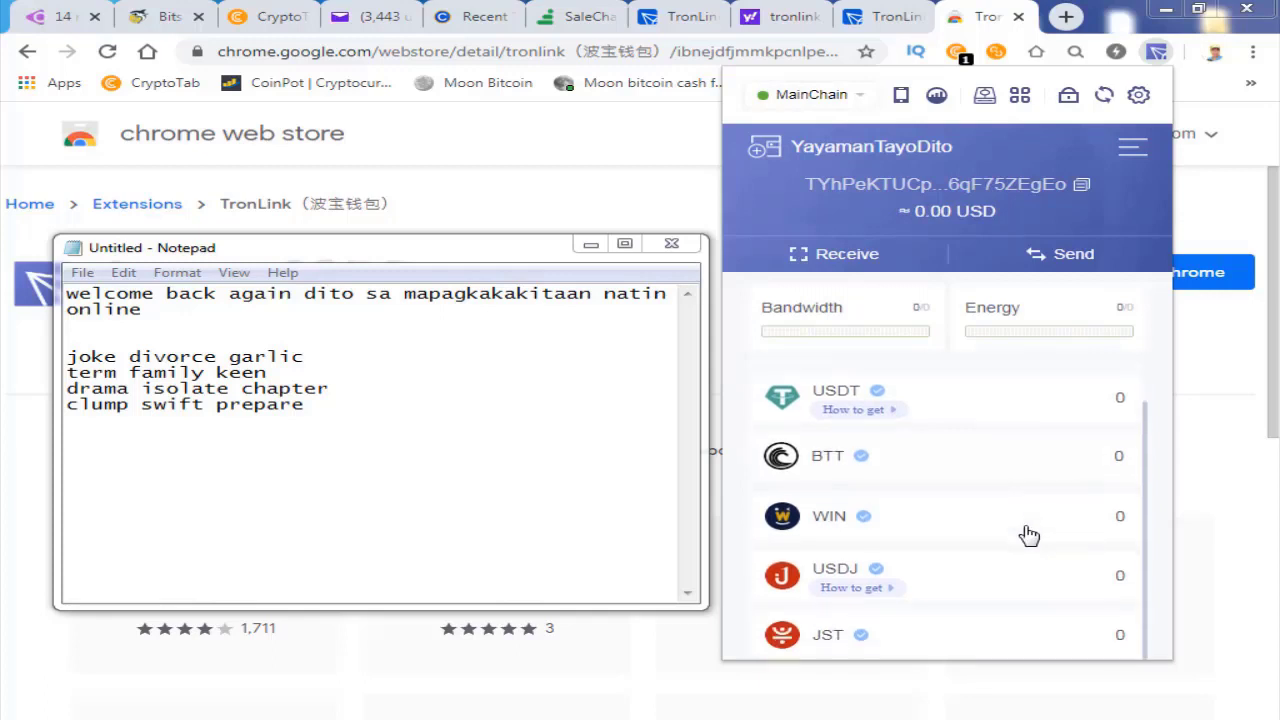
scroll(957, 621, "up", 1)
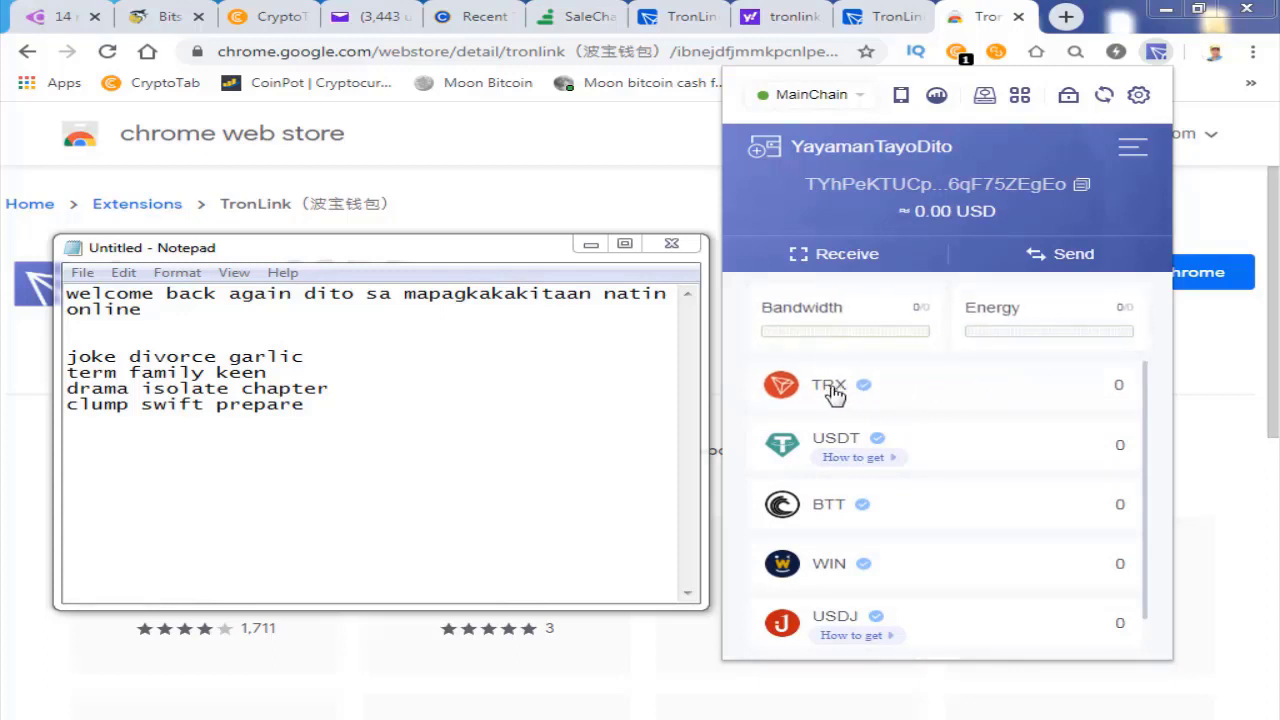
left_click(1133, 147)
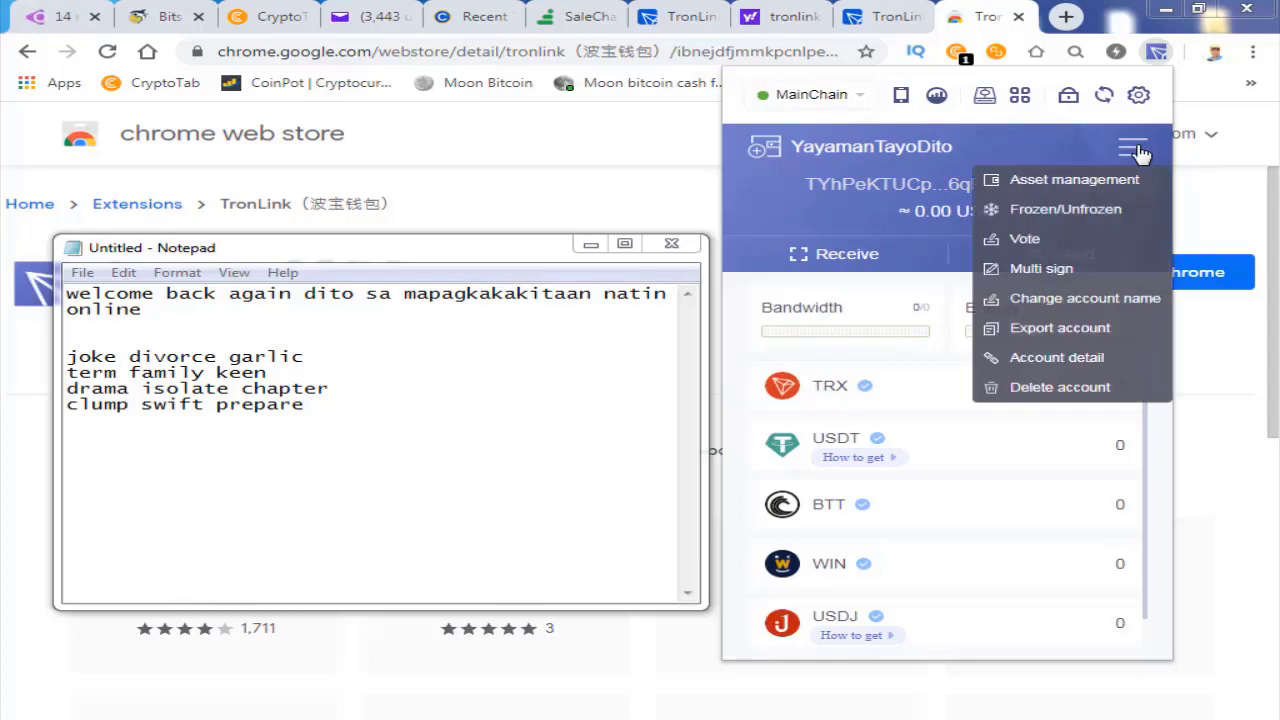